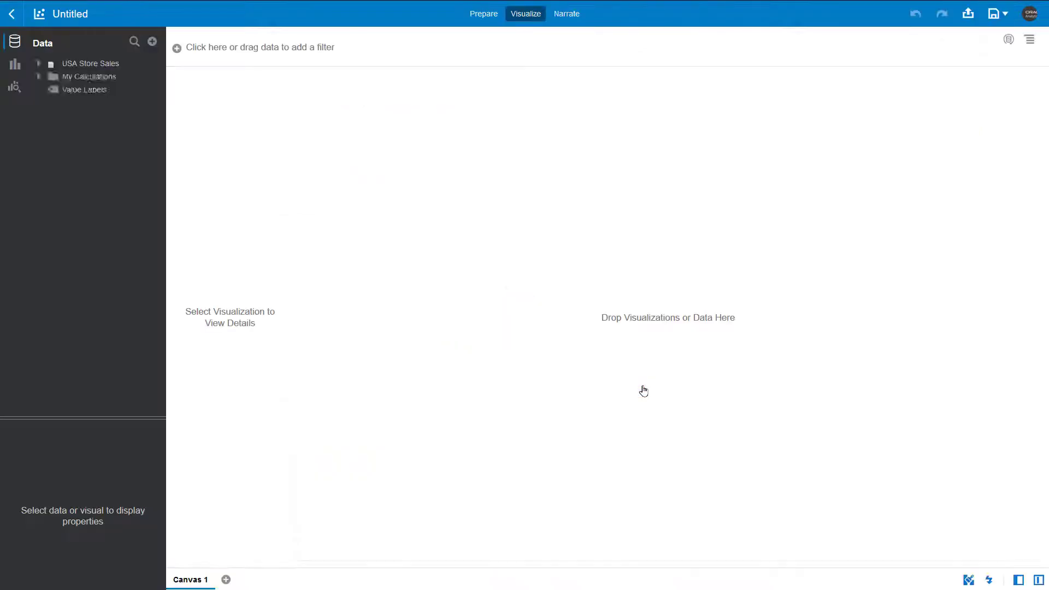
Create a visualization on the empty canvas from the Order Date, Revenue and Category columns together.
click(138, 238)
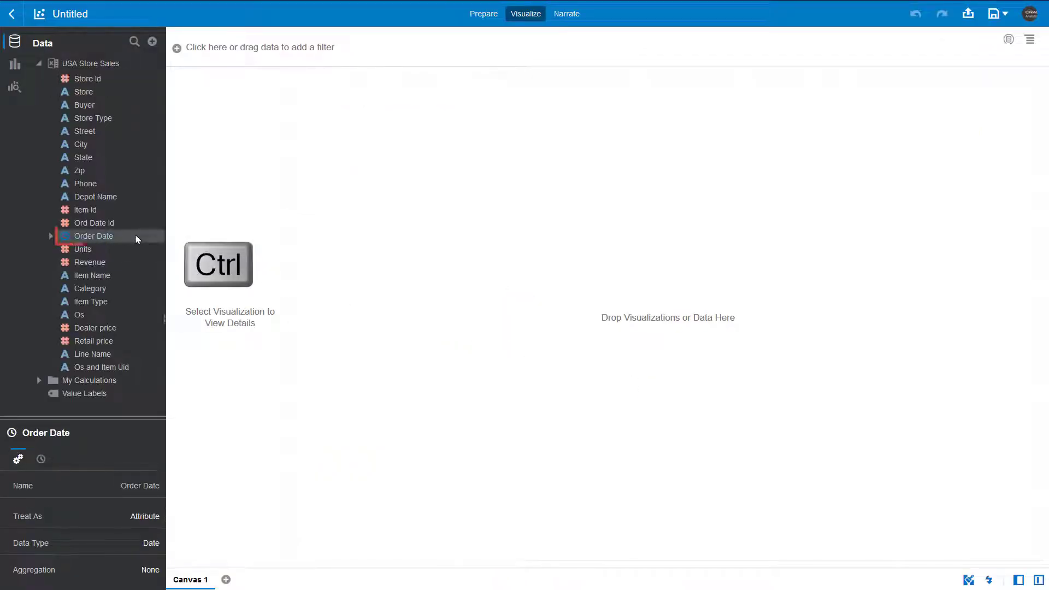
ctrl+click(129, 264)
ctrl+click(128, 289)
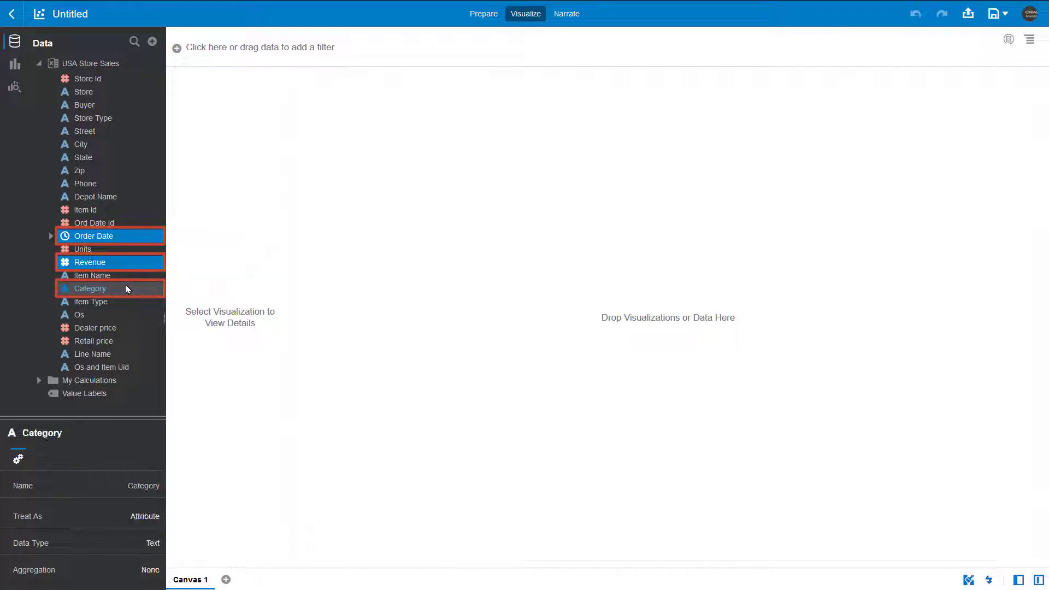
drag(127, 288, 471, 280)
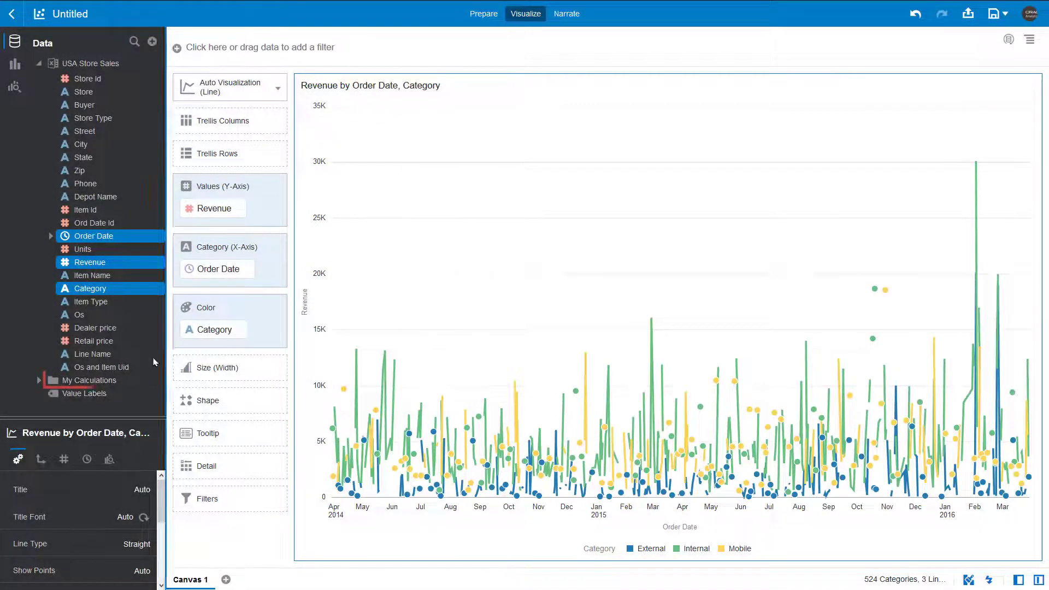
Define a new calculation named Order Year with the formula YEAR(Order Date).
right_click(130, 382)
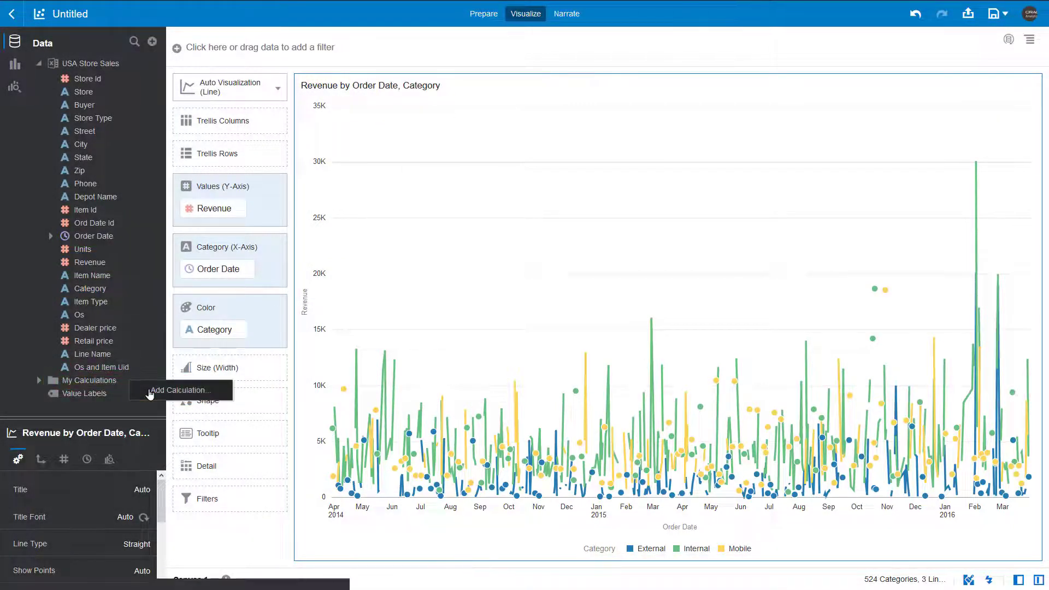
click(149, 392)
text(Order Year)
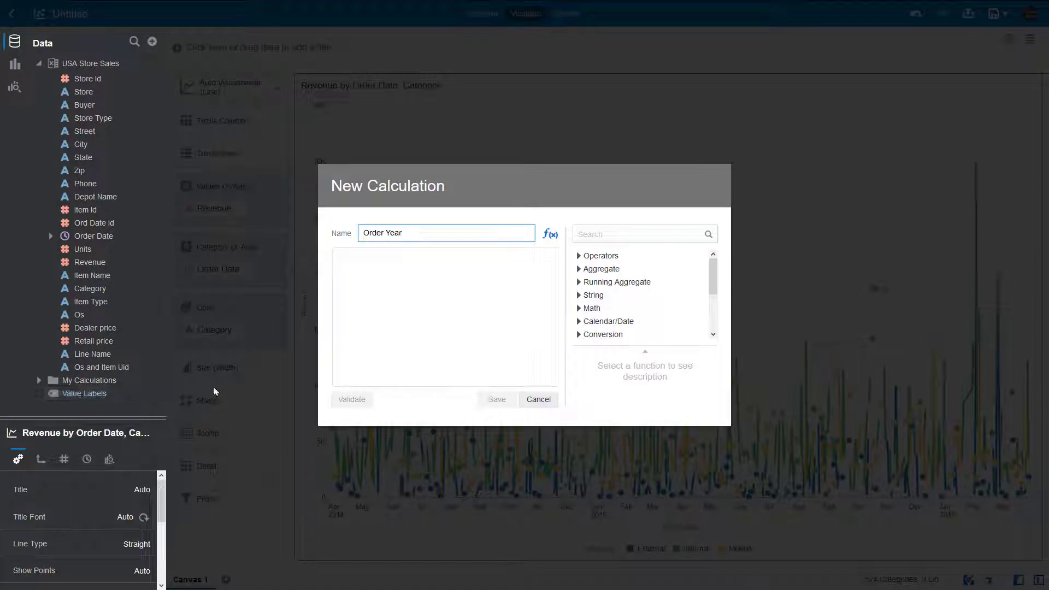
click(594, 235)
text(Year)
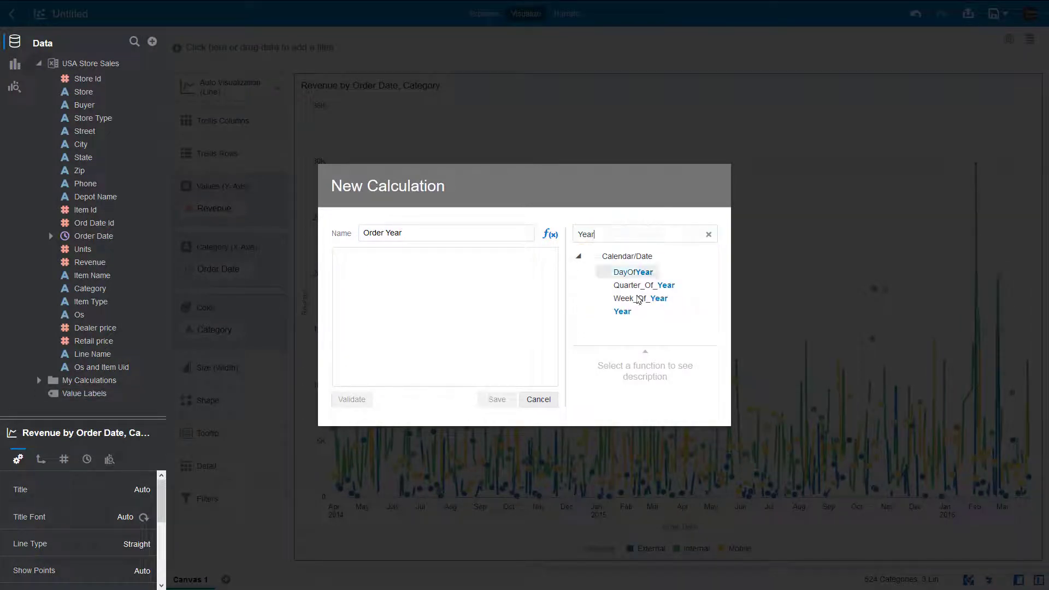
click(625, 312)
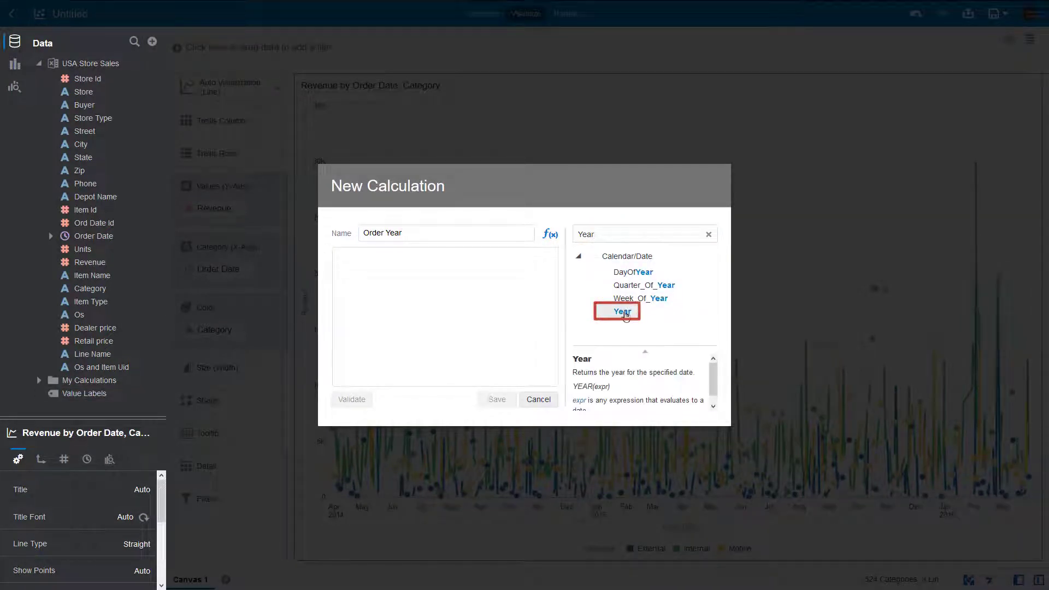
double_click(625, 314)
double_click(93, 236)
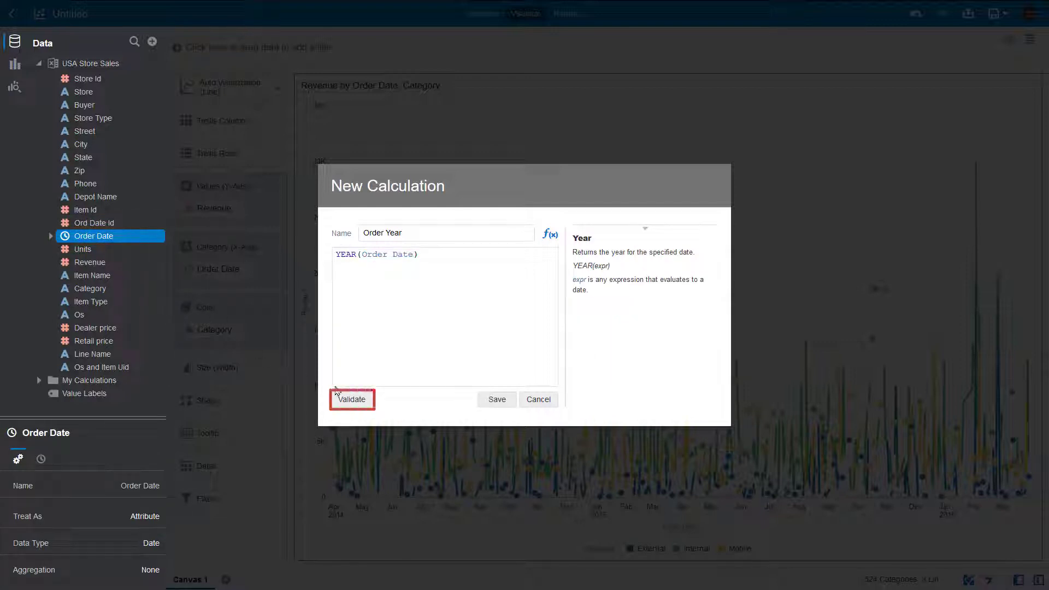
Validate and save the Order Year calculation, and replace Order Date with it on the chart's category axis.
click(351, 405)
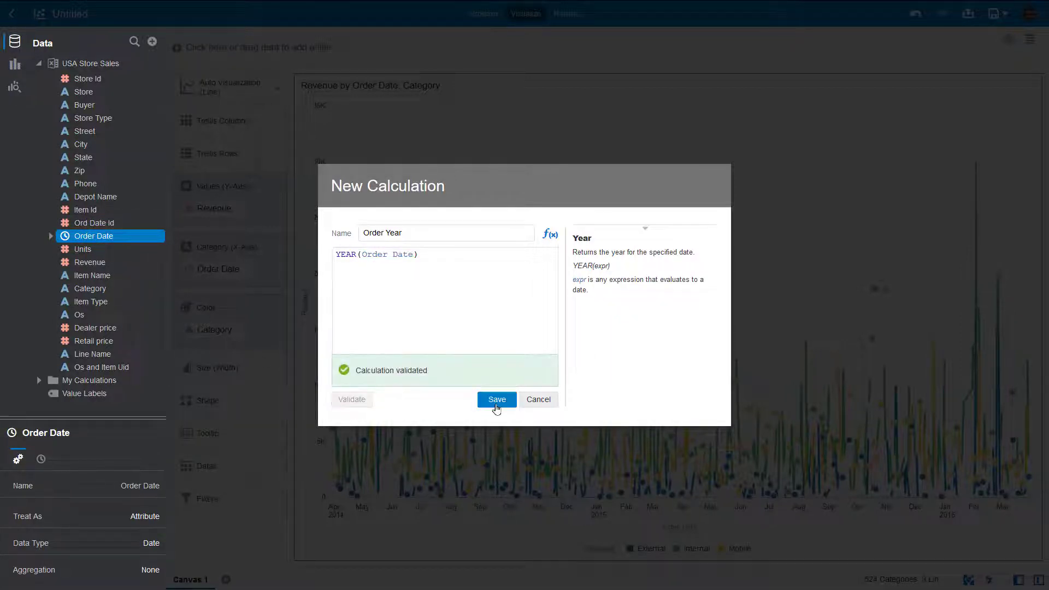
click(496, 399)
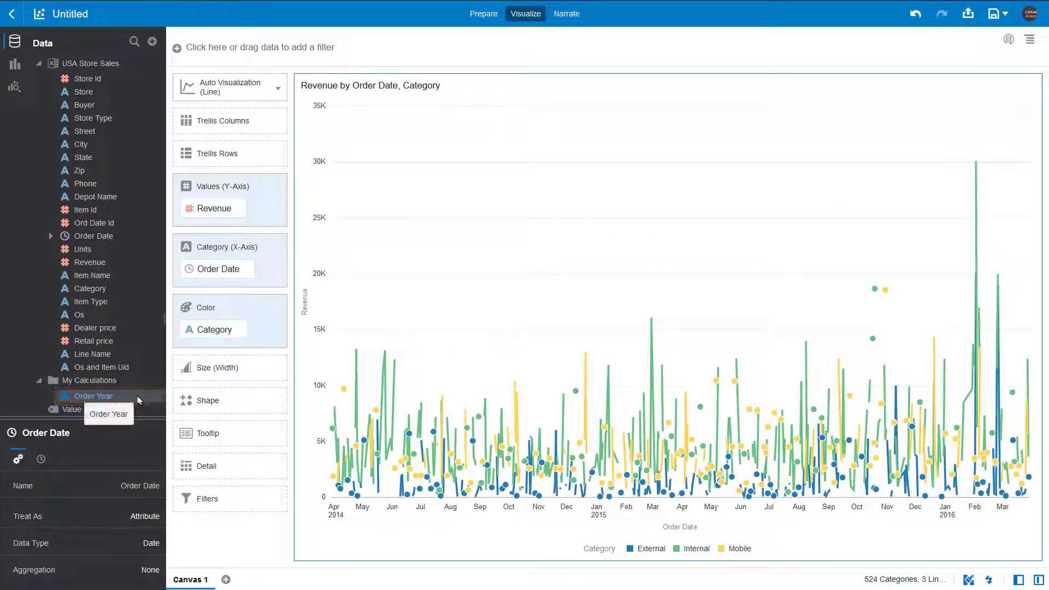
drag(138, 400, 233, 278)
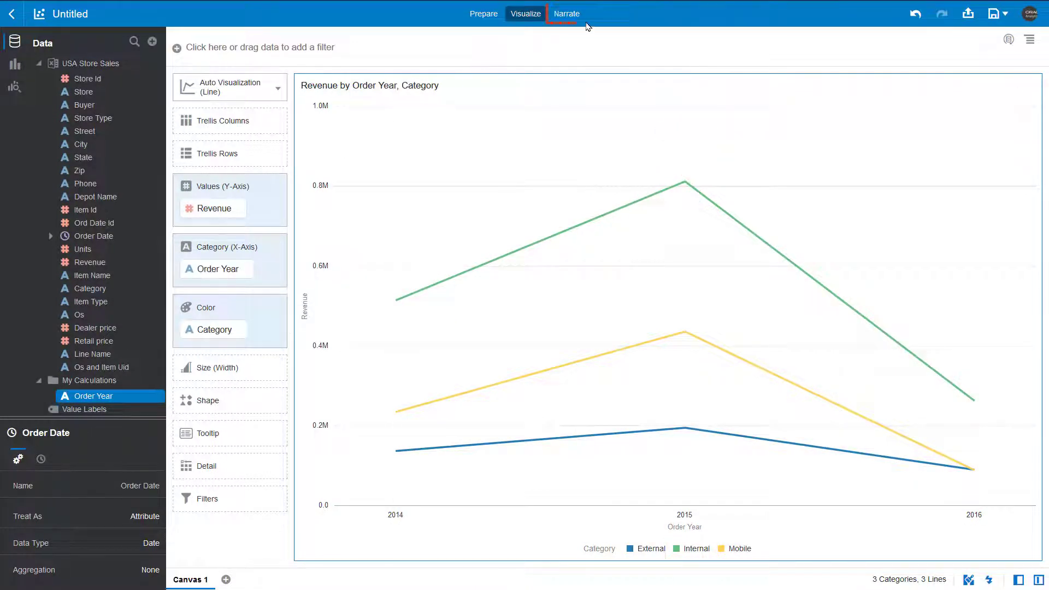
Add Canvas 1 to the narrative as its first story page and title the page "Revenue Peak 2015".
click(567, 17)
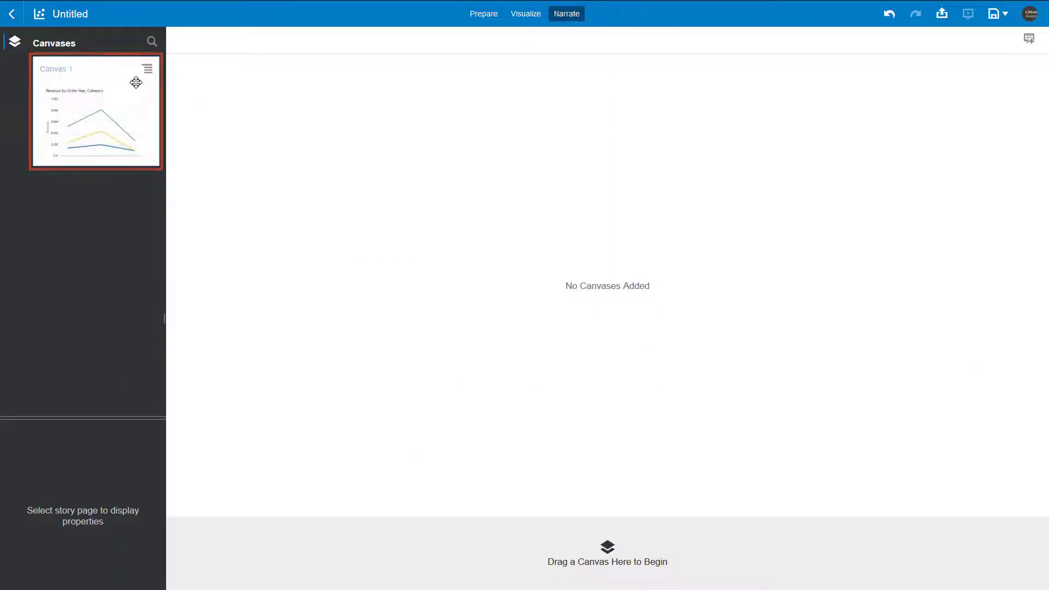
mouse_move(136, 82)
mouse_down()
mouse_move(480, 267)
mouse_move(583, 306)
mouse_up()
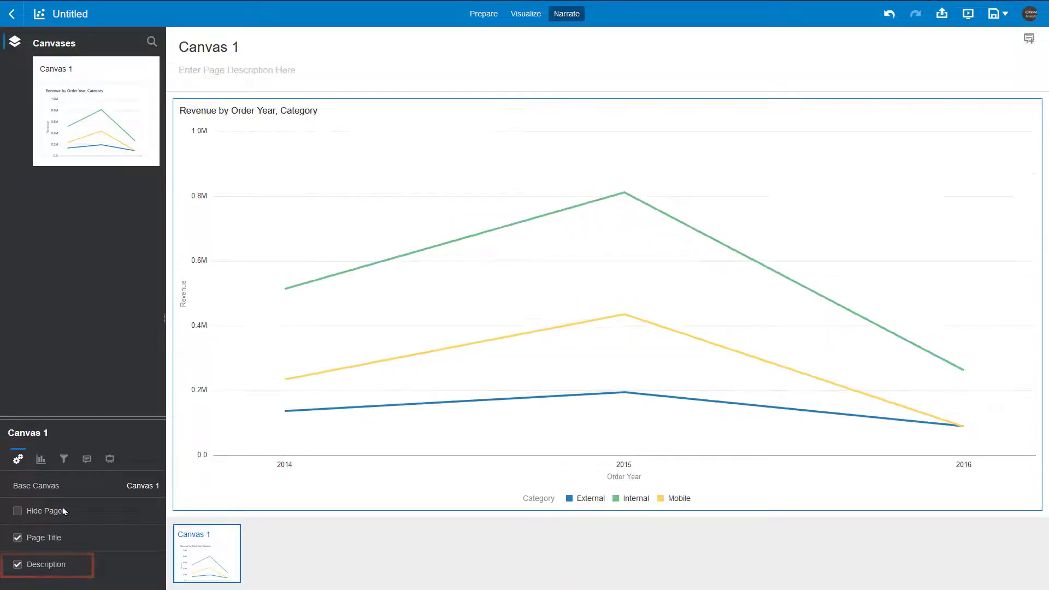
drag(240, 47, 178, 44)
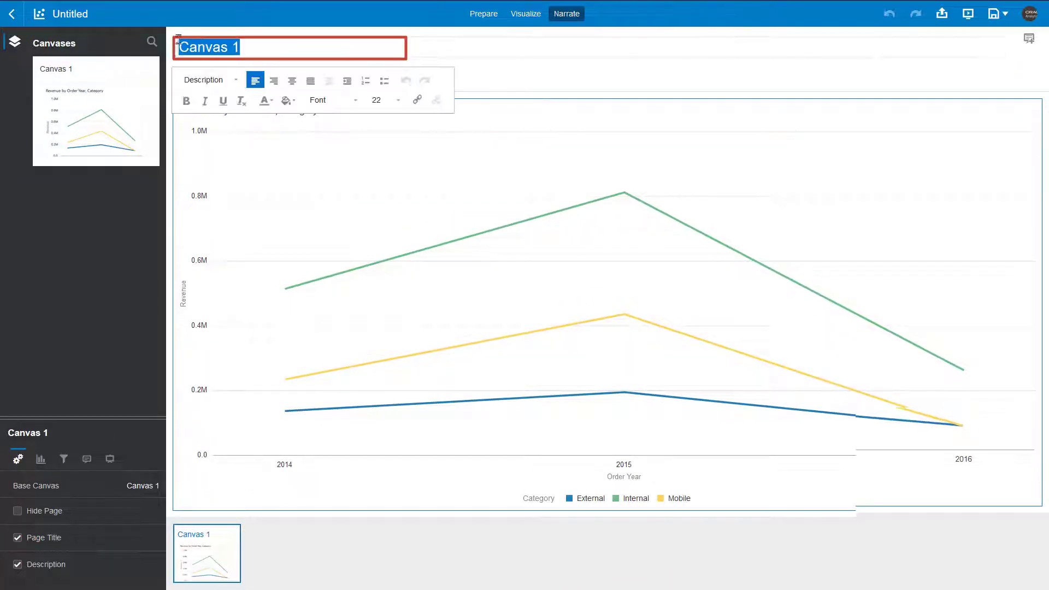
text(Revenue Peak 2015)
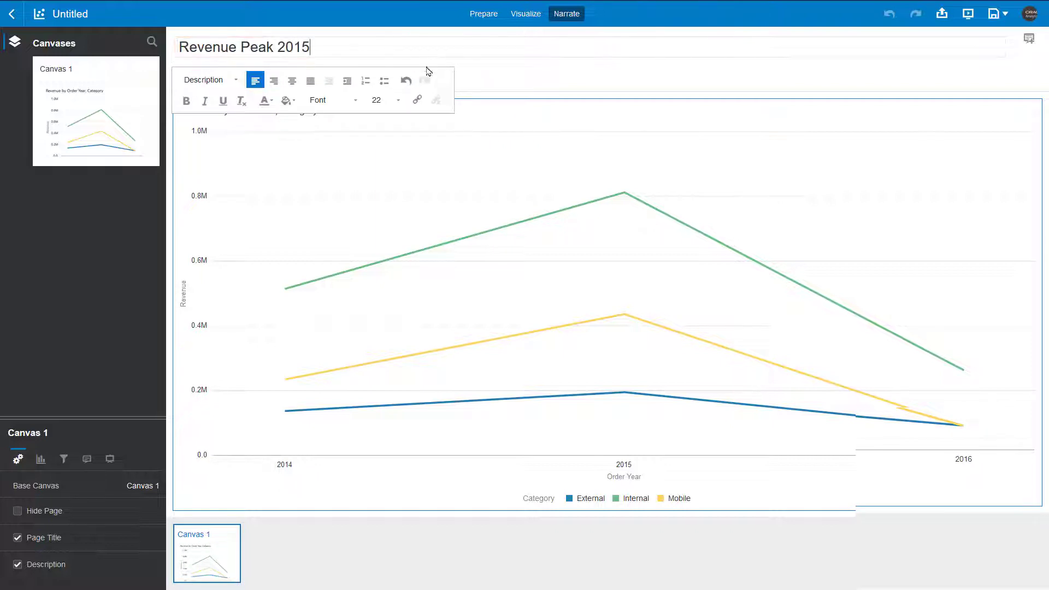
Enter the page description "Post 2015 decline especially pronounced for the internal category.".
click(457, 75)
click(200, 71)
text(Post 2015 decline especially pronounced for the internal category.)
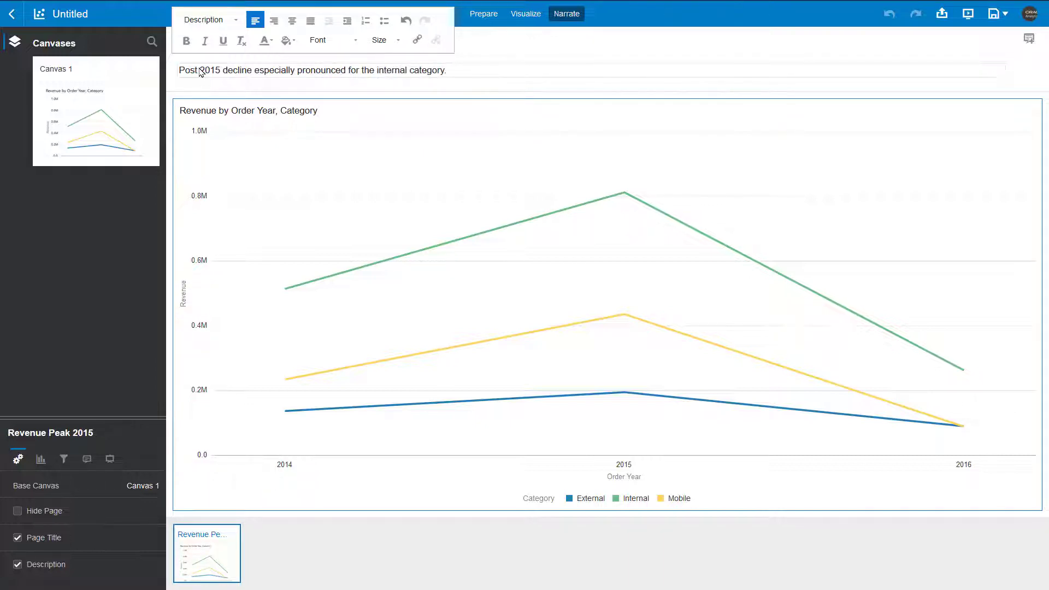
Return to the visualization view, duplicate Canvas 1 and rename the copy as Canvas 2.
click(526, 14)
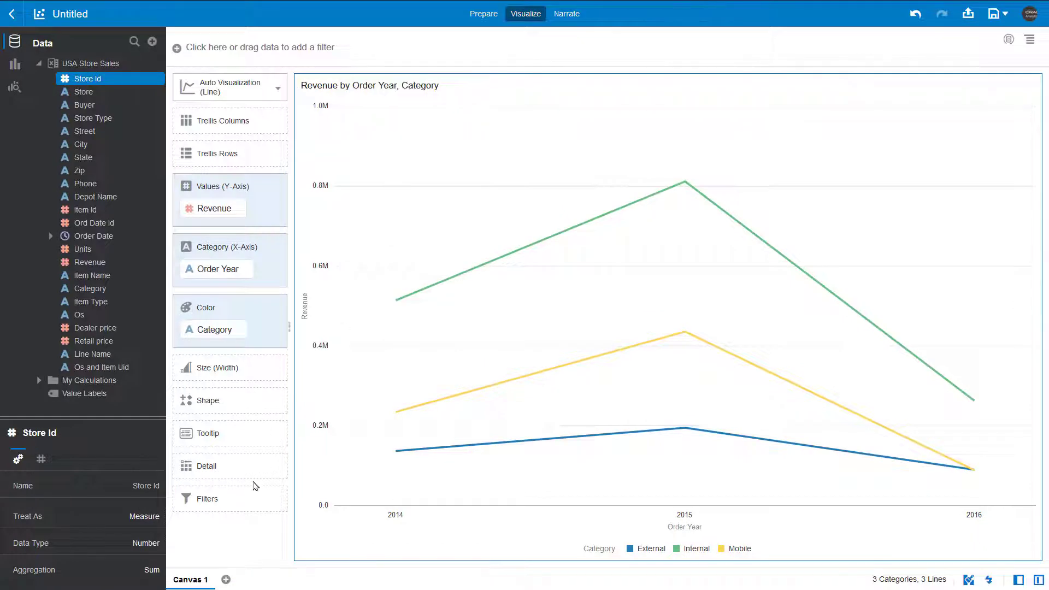
click(208, 581)
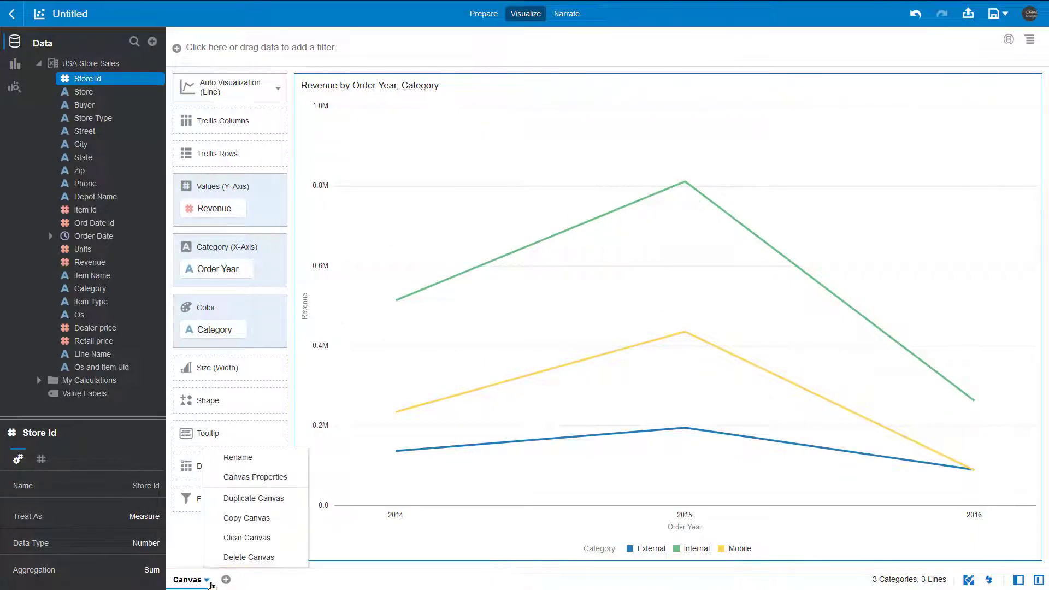
click(293, 505)
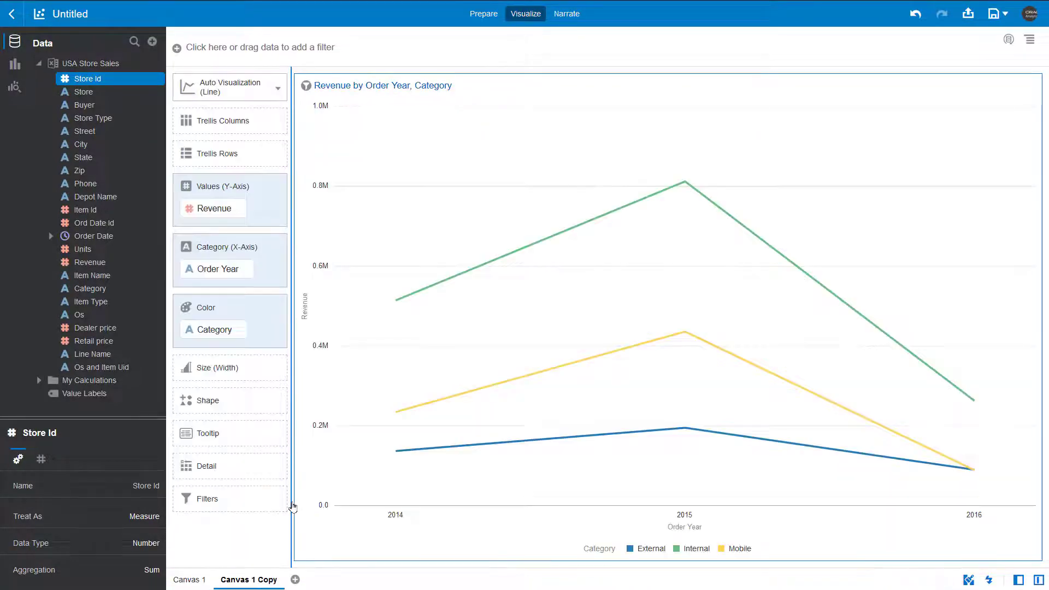
click(276, 579)
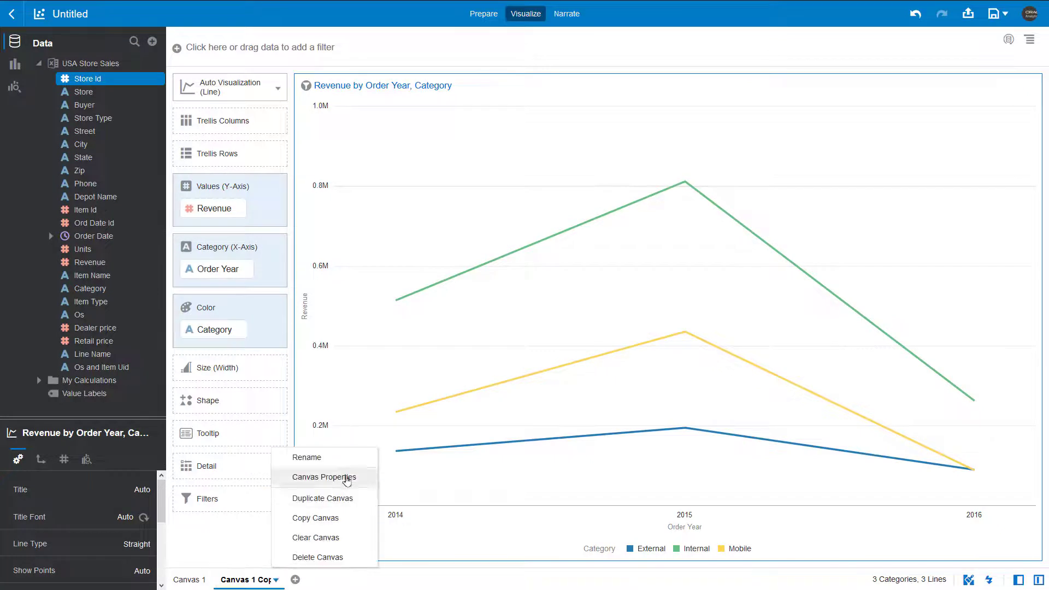
click(307, 457)
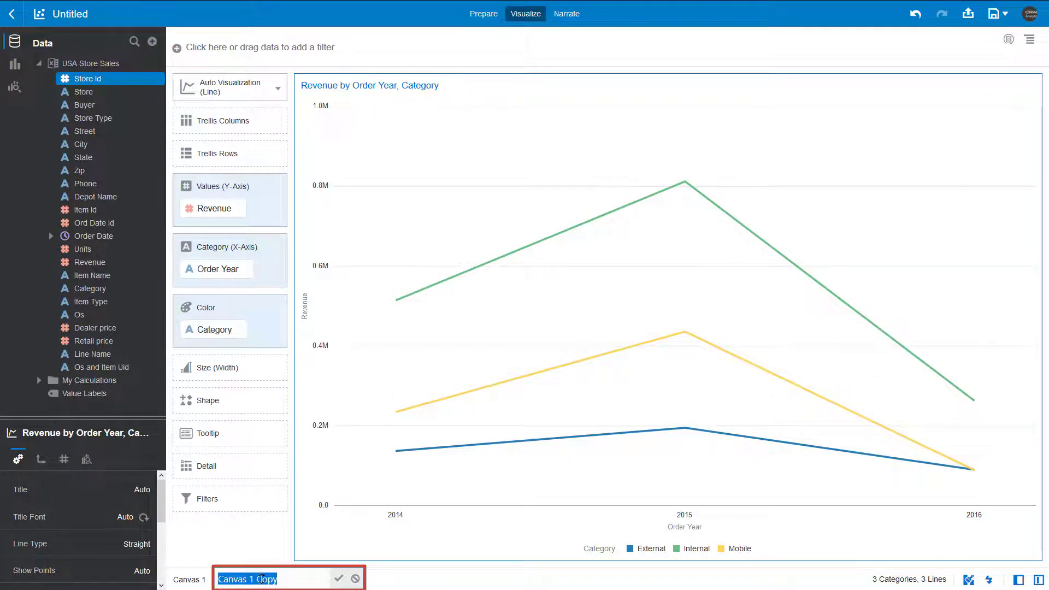
drag(245, 581, 280, 581)
text(2)
key(Return)
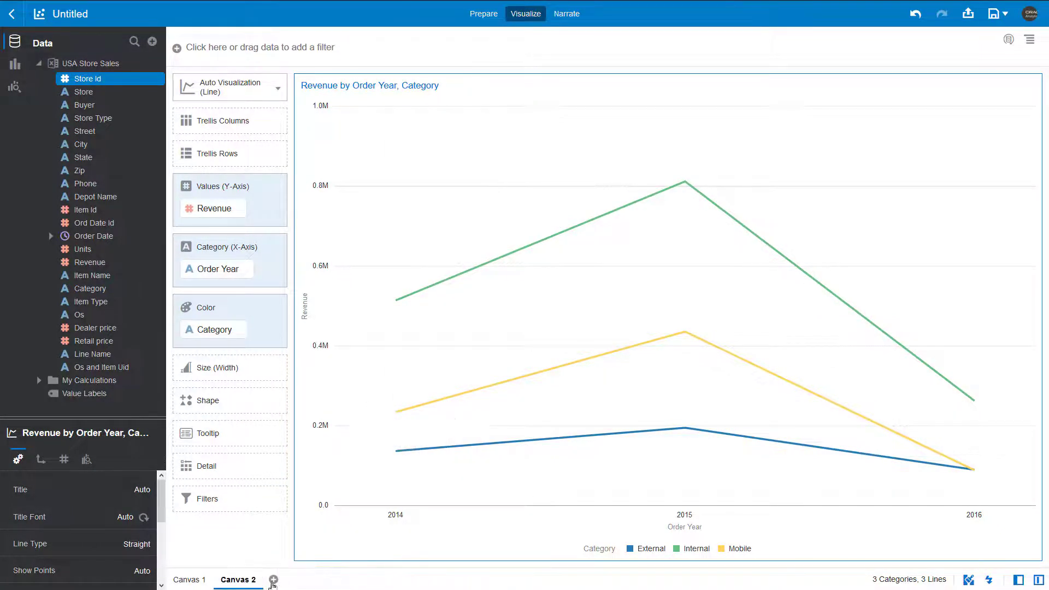
Create an Order Month calculation as MONTH(Order Date) and add it below Order Year on Canvas 2's category axis.
right_click(102, 382)
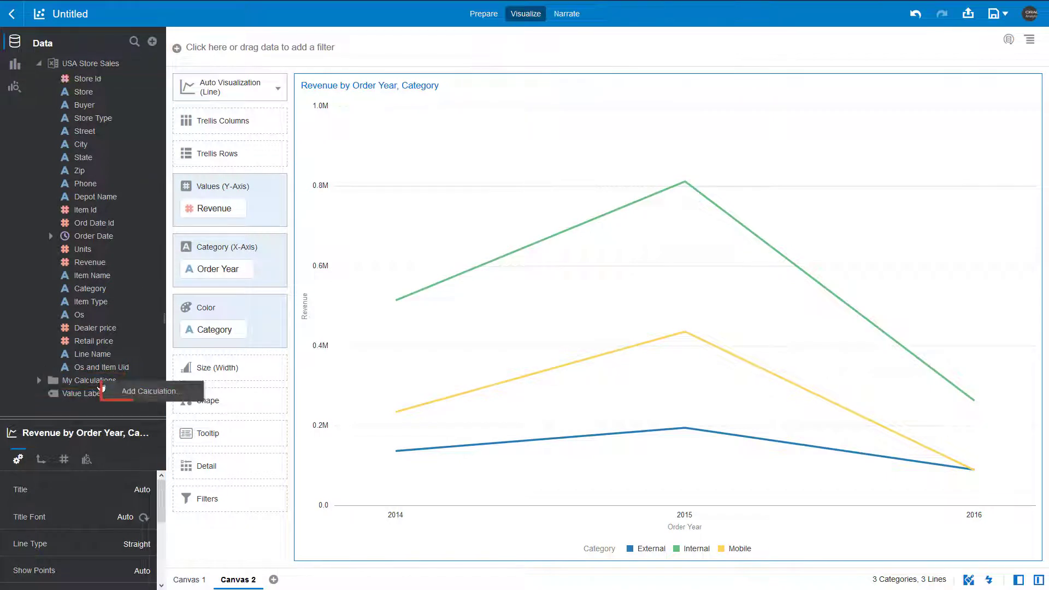
click(138, 392)
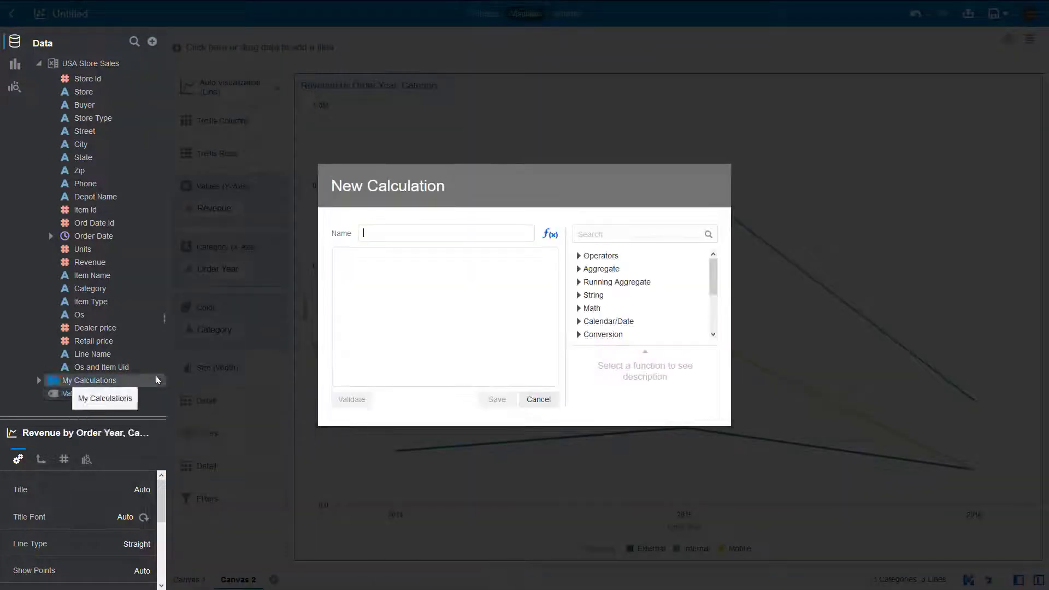
text(Order Month)
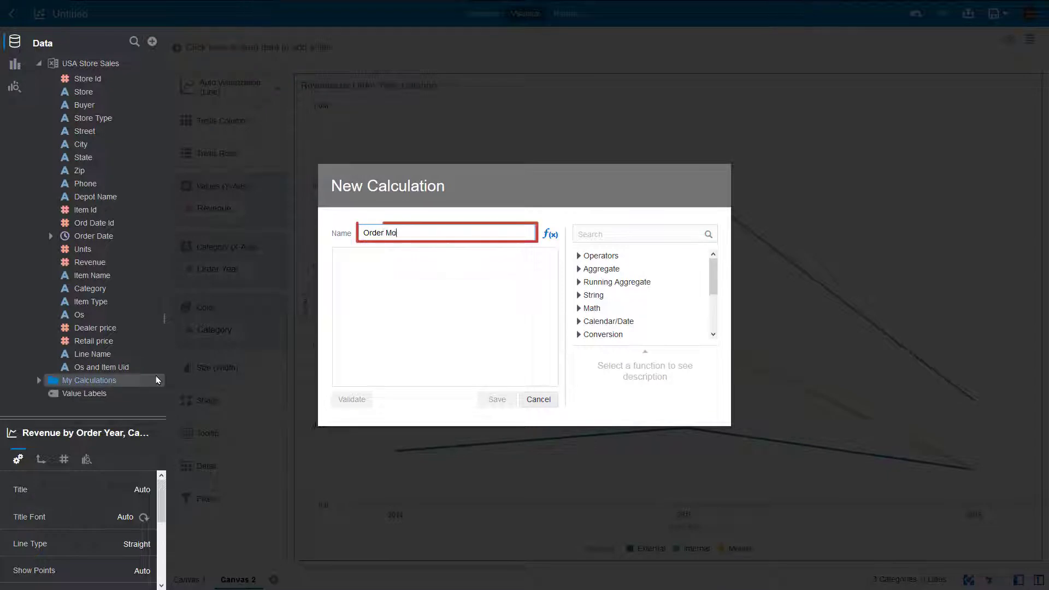
click(652, 240)
text(Month)
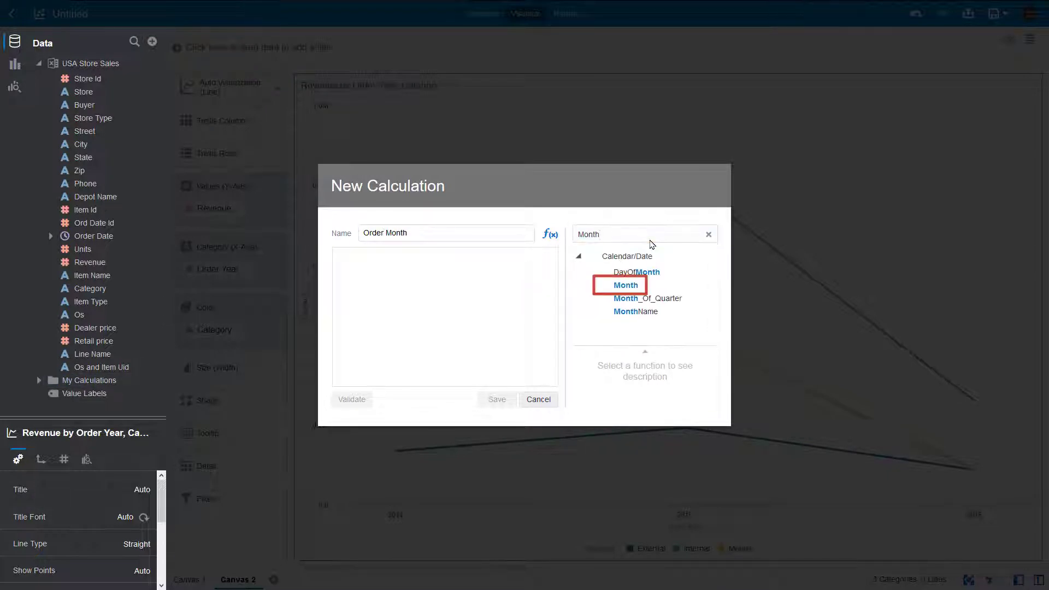
double_click(628, 285)
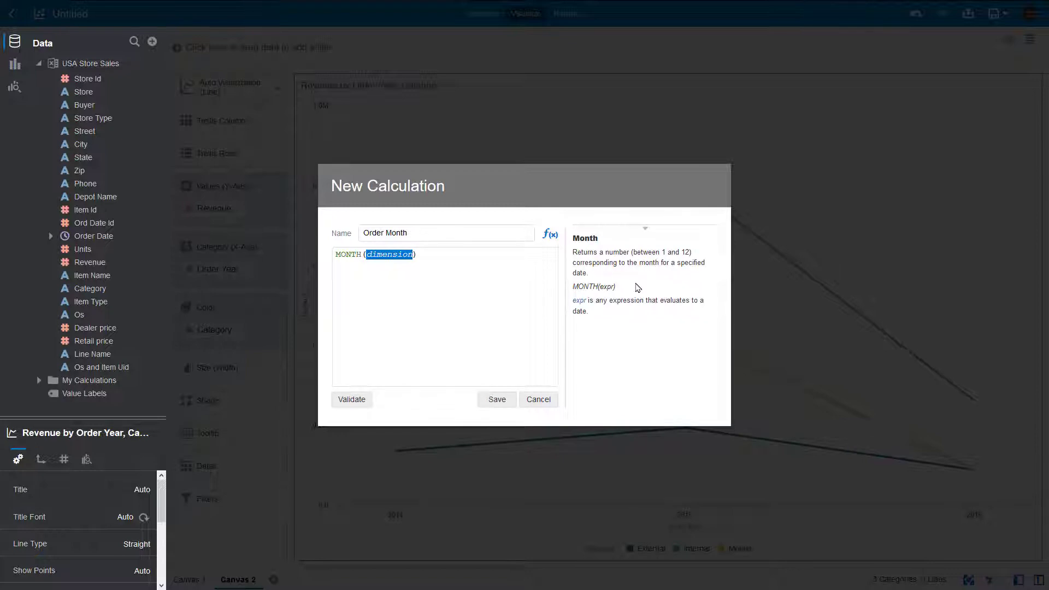
double_click(96, 240)
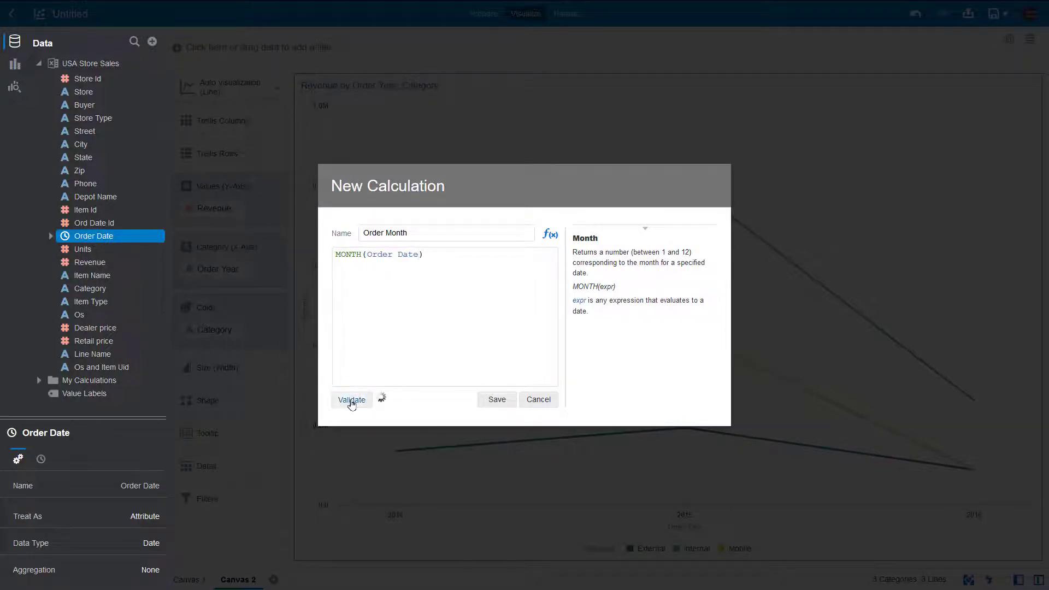
click(495, 400)
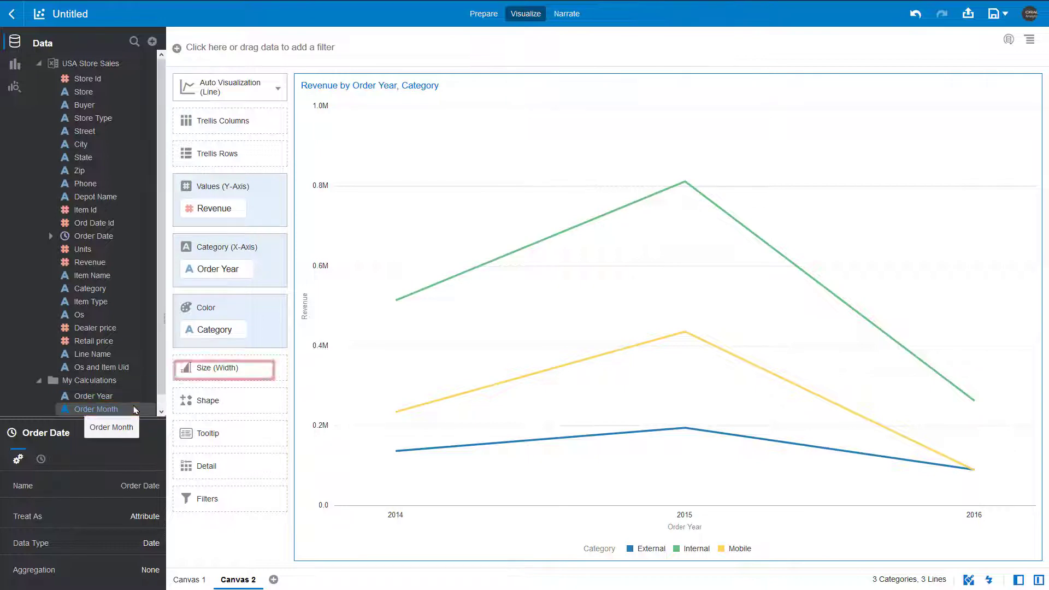
drag(134, 410, 217, 290)
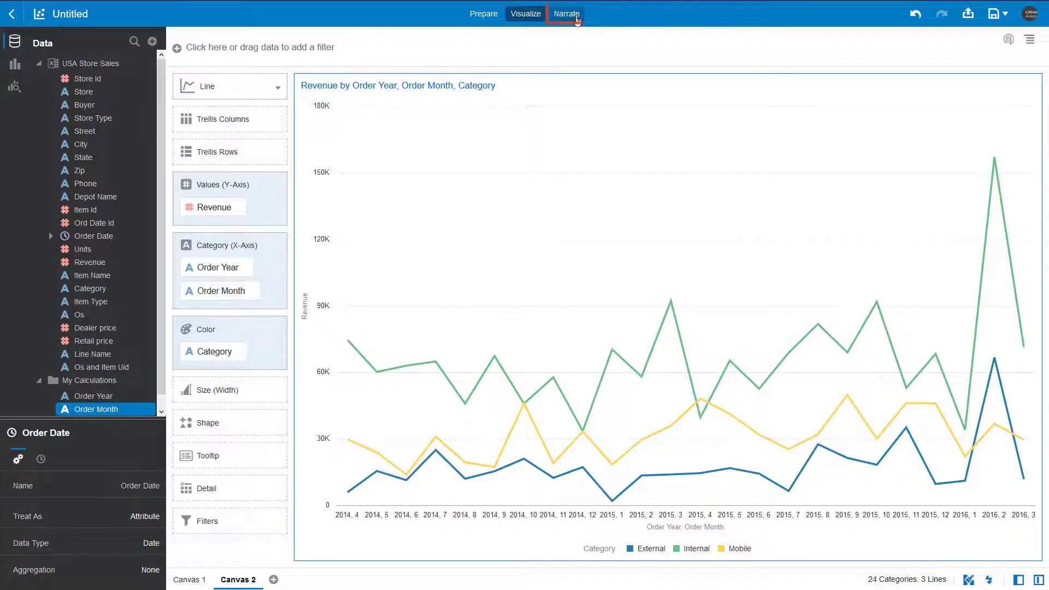
Add Canvas 2 to the narrative as the second story page and enable its page description.
click(577, 17)
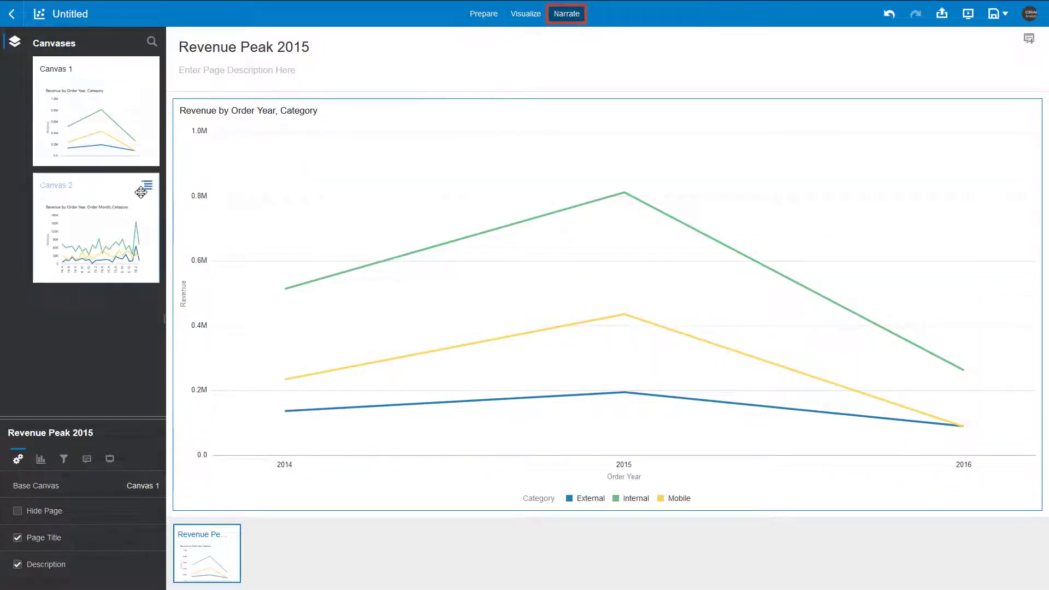
double_click(143, 193)
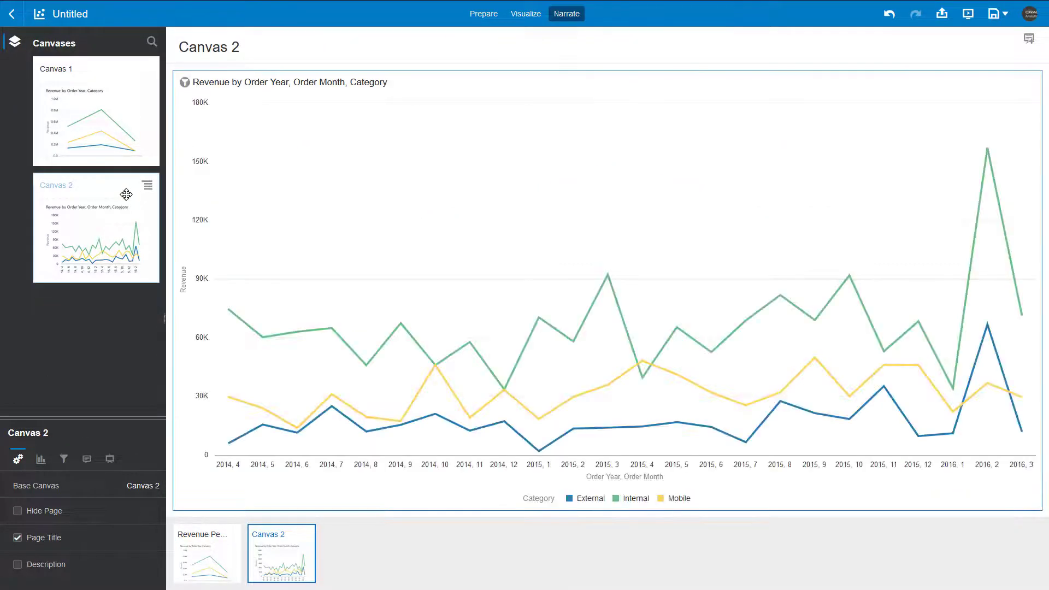
click(18, 564)
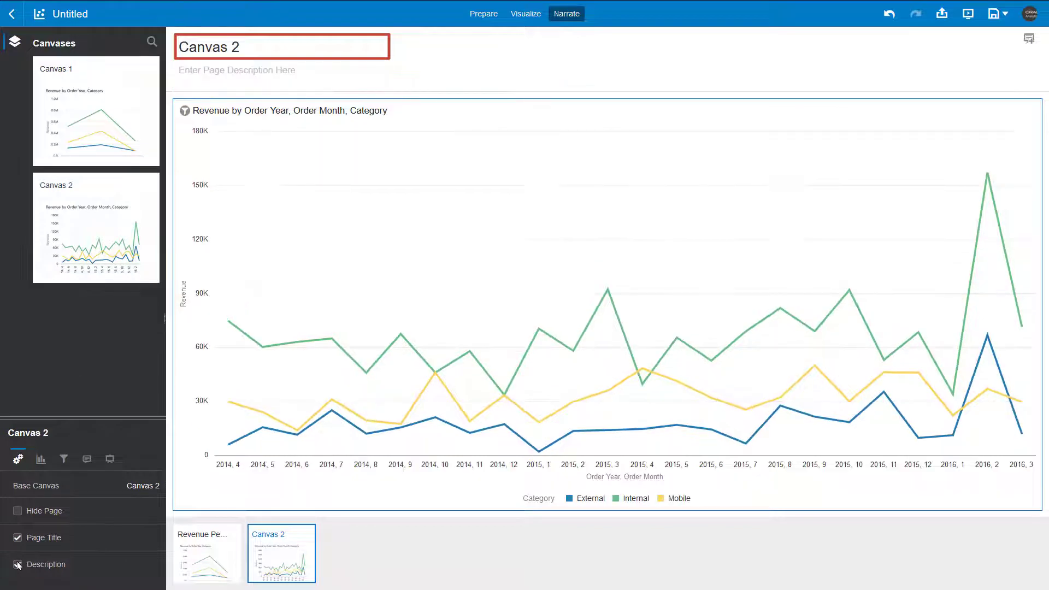
Change the title of the Canvas 2 story page to "Monthly revenue assessment".
triple_click(252, 48)
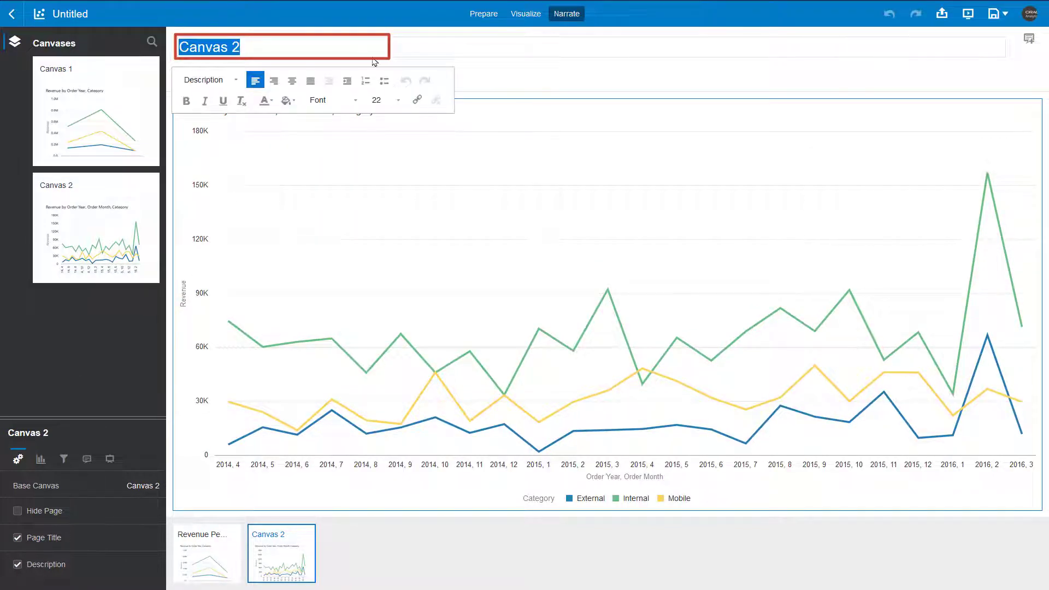
text(Monthly revenue assessment)
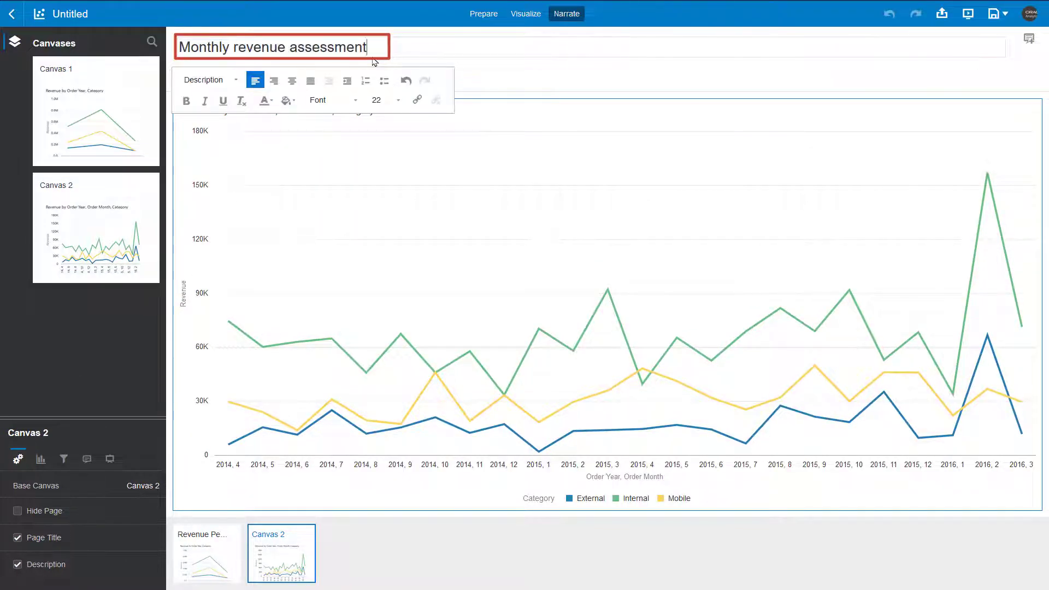
Enter the page description "Internal category revenue is actually higher than originally thought" on the Monthly revenue assessment page.
click(352, 68)
text(Internal cate)
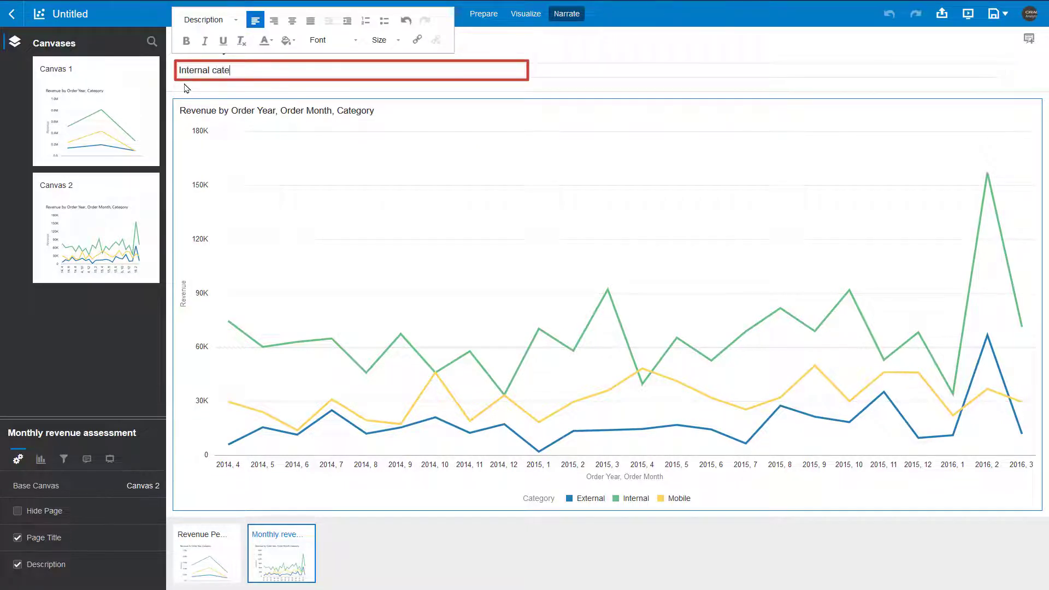
text(gory revenue is actually higher than originally thought)
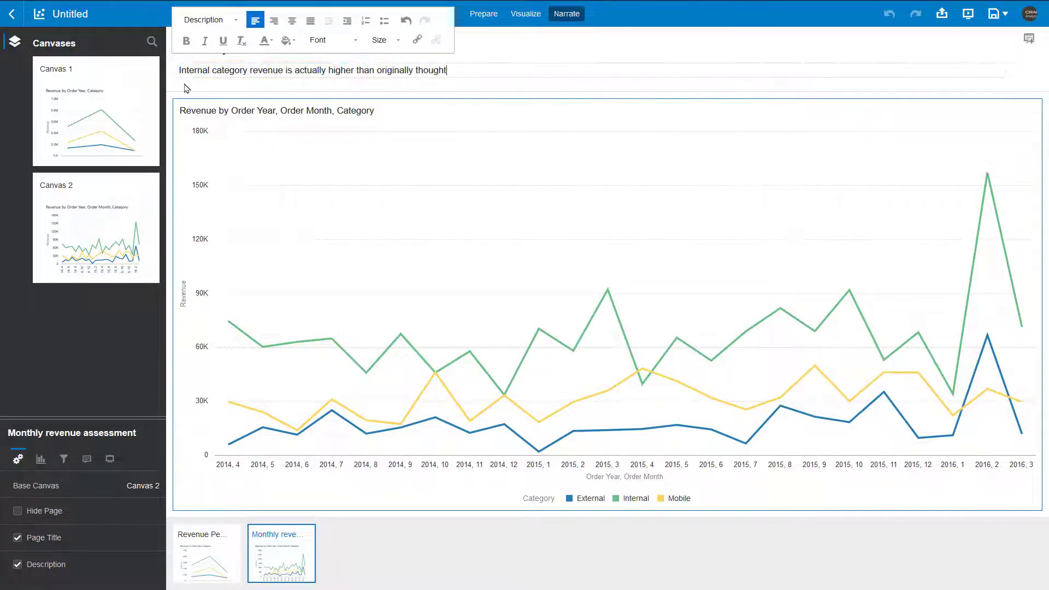
Return to the visualization view, duplicate Canvas 2 and rename the copy as Canvas 3.
click(525, 14)
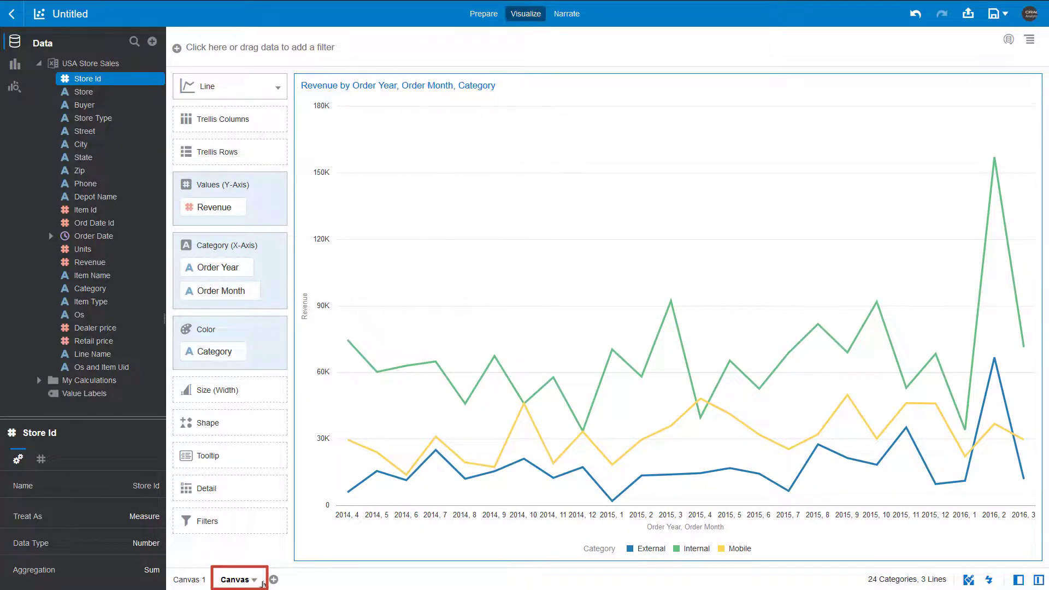
click(255, 580)
click(342, 498)
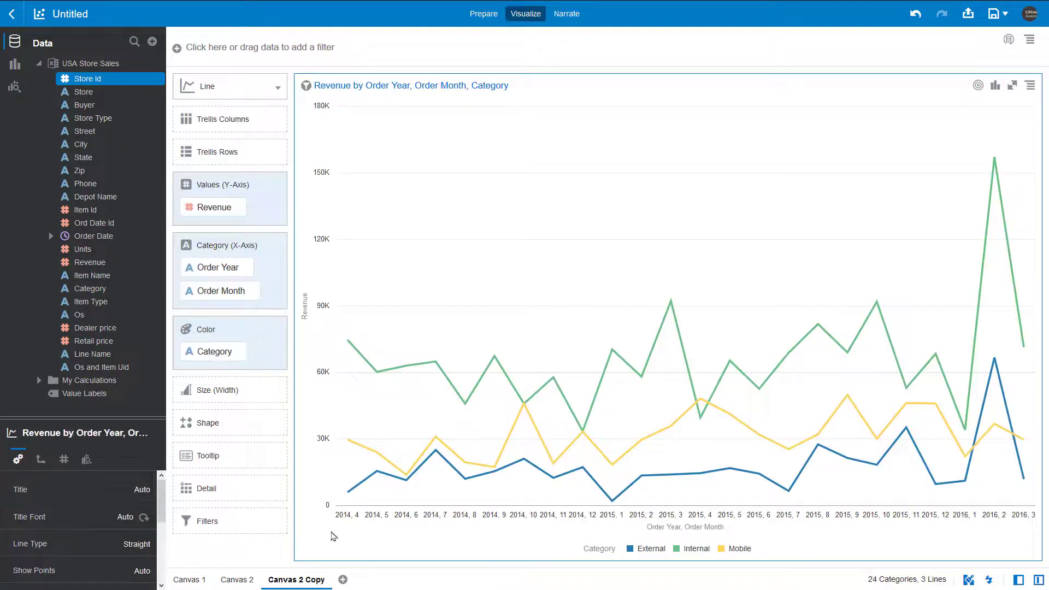
click(328, 580)
click(323, 486)
text(Canvas 3)
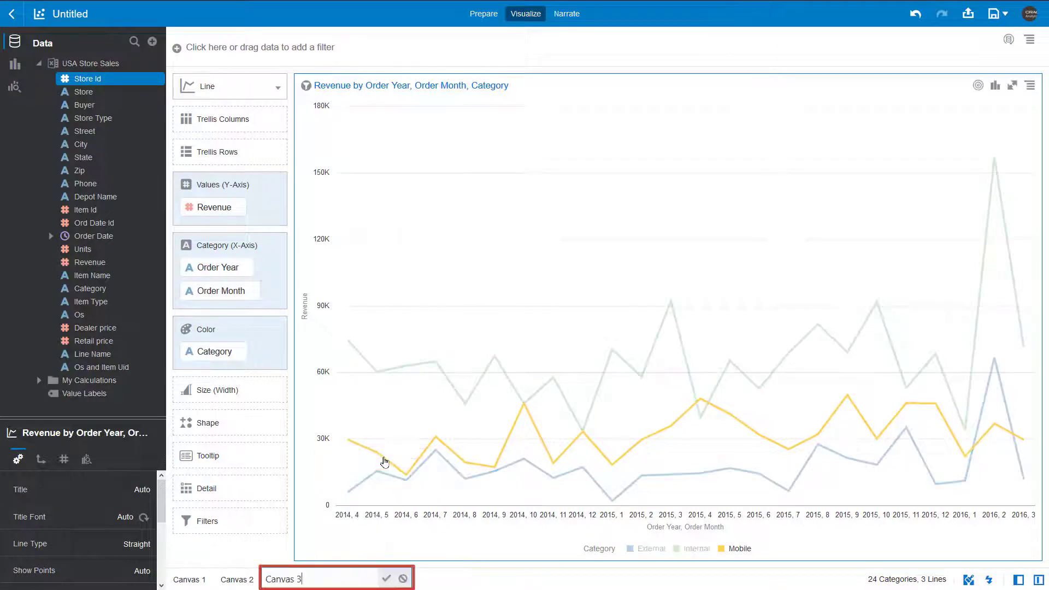
key(Return)
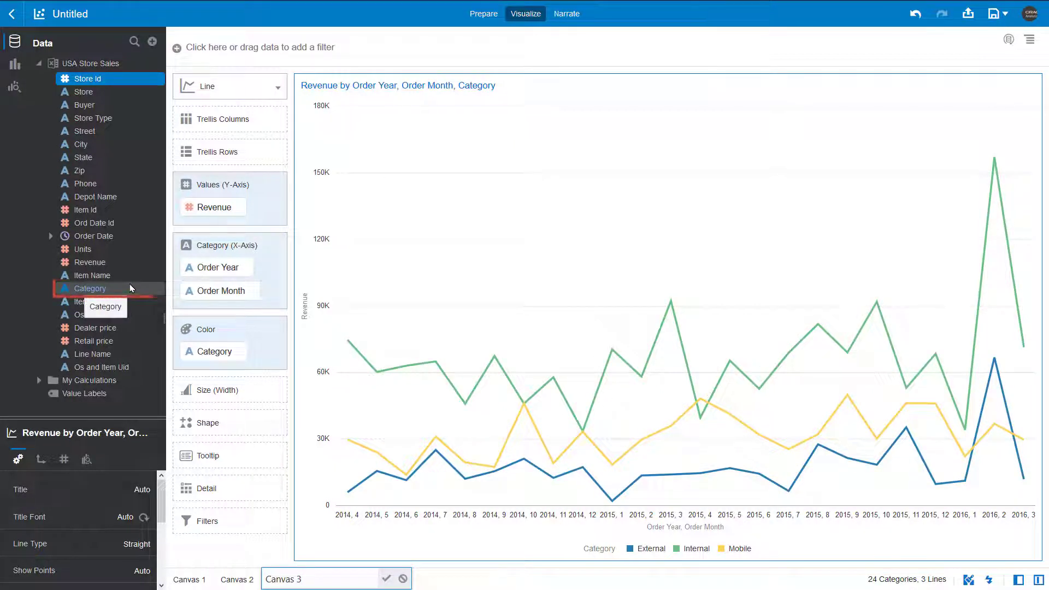
Filter Canvas 3 to the Mobile category and add an empty bar chart below the revenue line chart.
drag(129, 288, 224, 55)
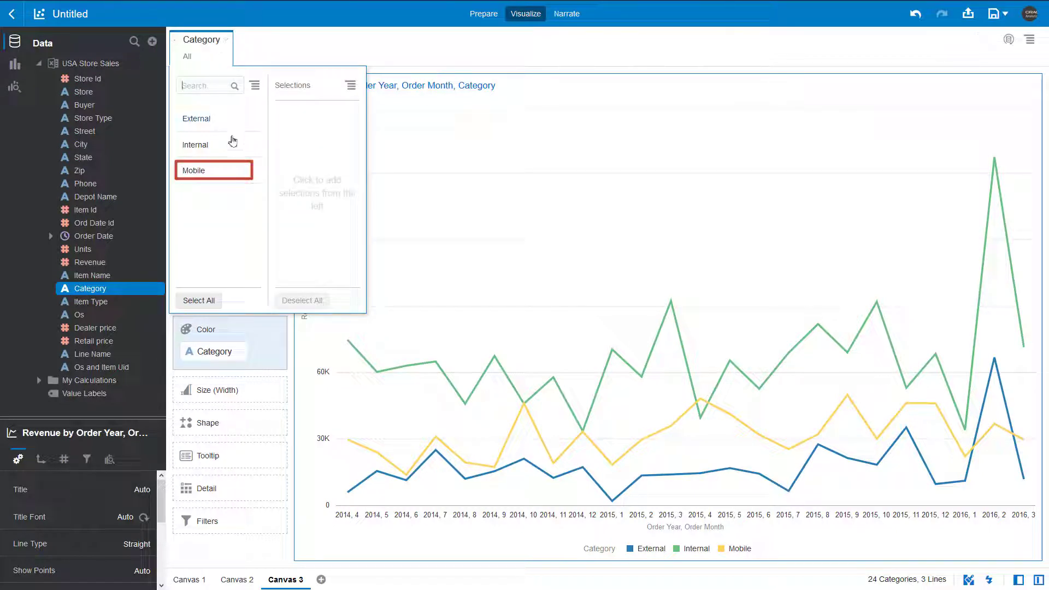
click(218, 172)
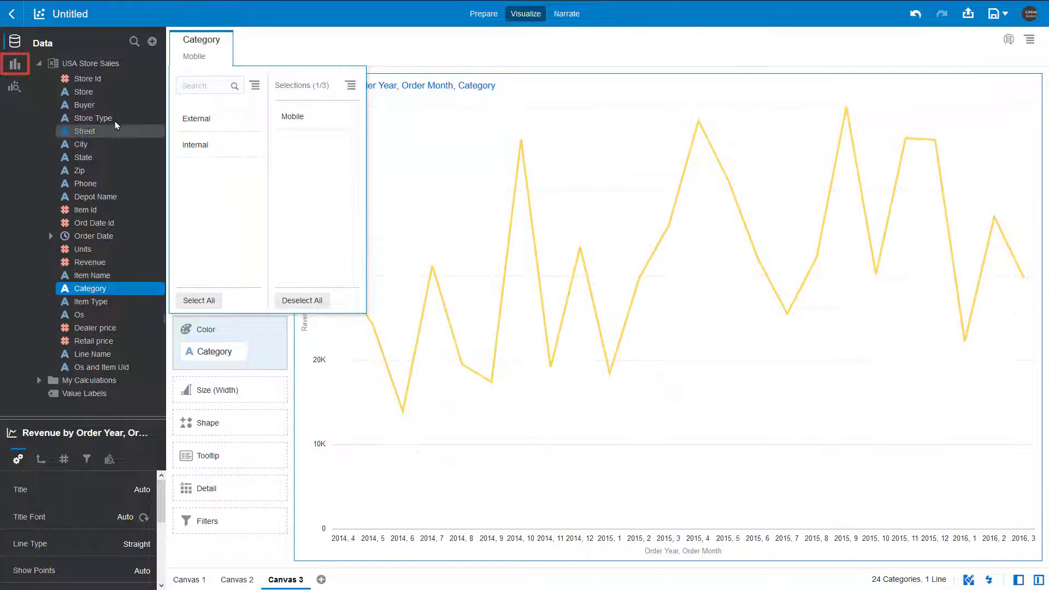
click(14, 64)
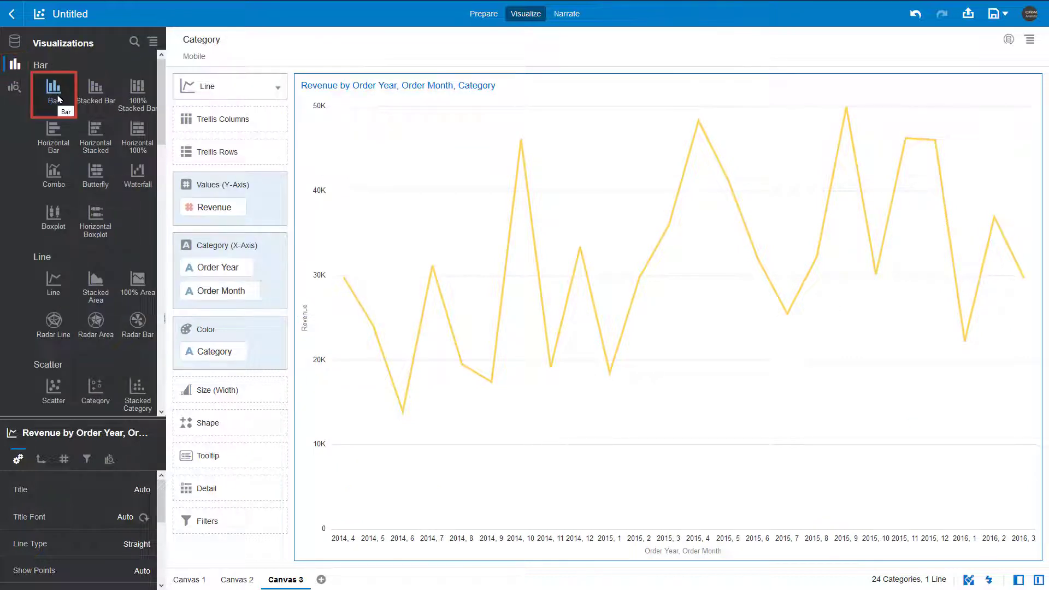
drag(59, 98, 404, 564)
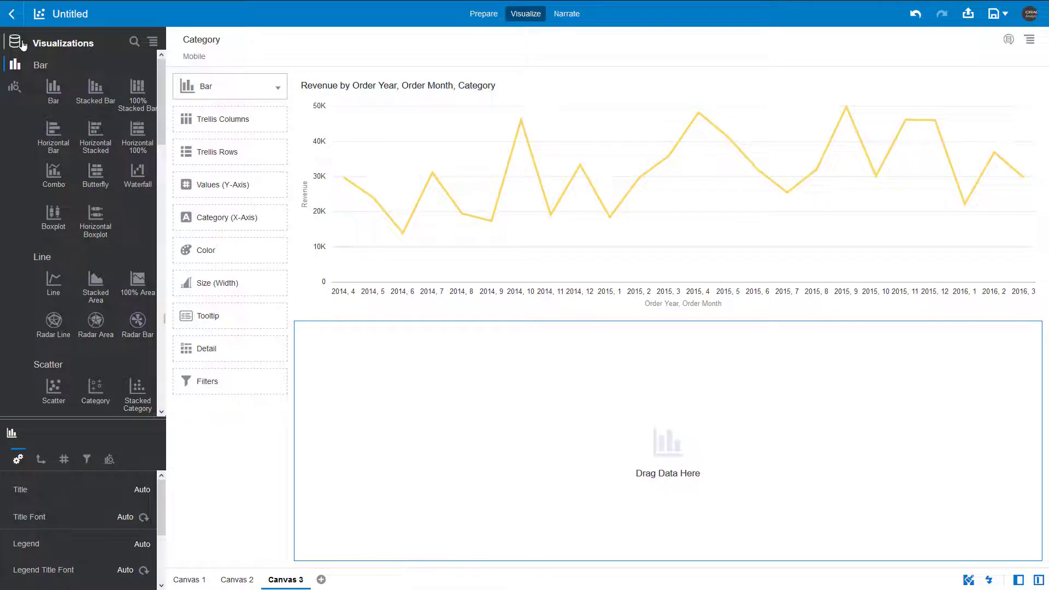
Fill the empty bar chart with the Depot Name, Units and Category data elements.
click(22, 45)
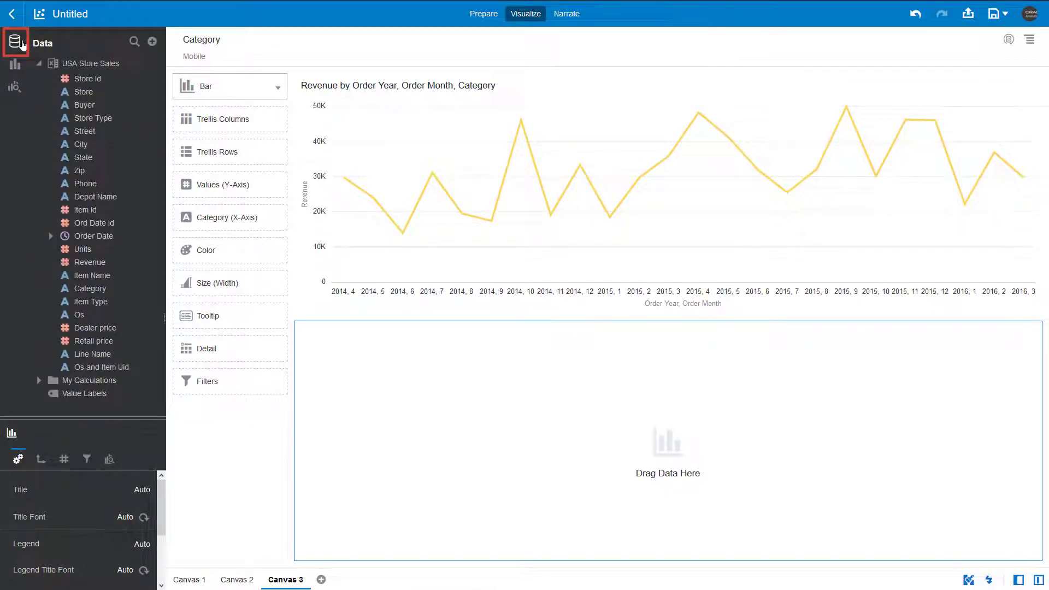
click(132, 196)
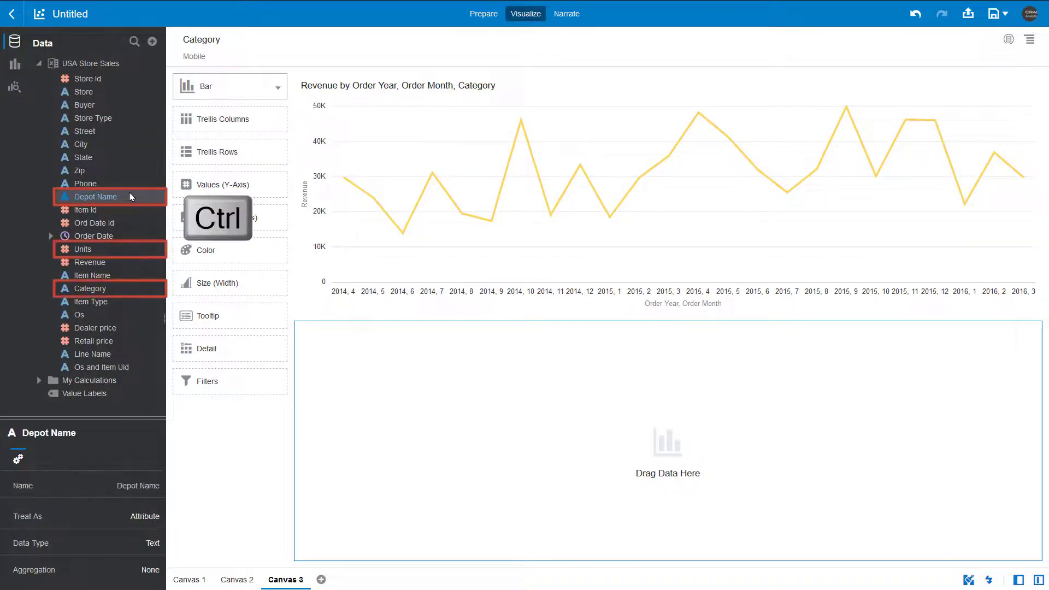
ctrl+click(87, 249)
ctrl+click(88, 289)
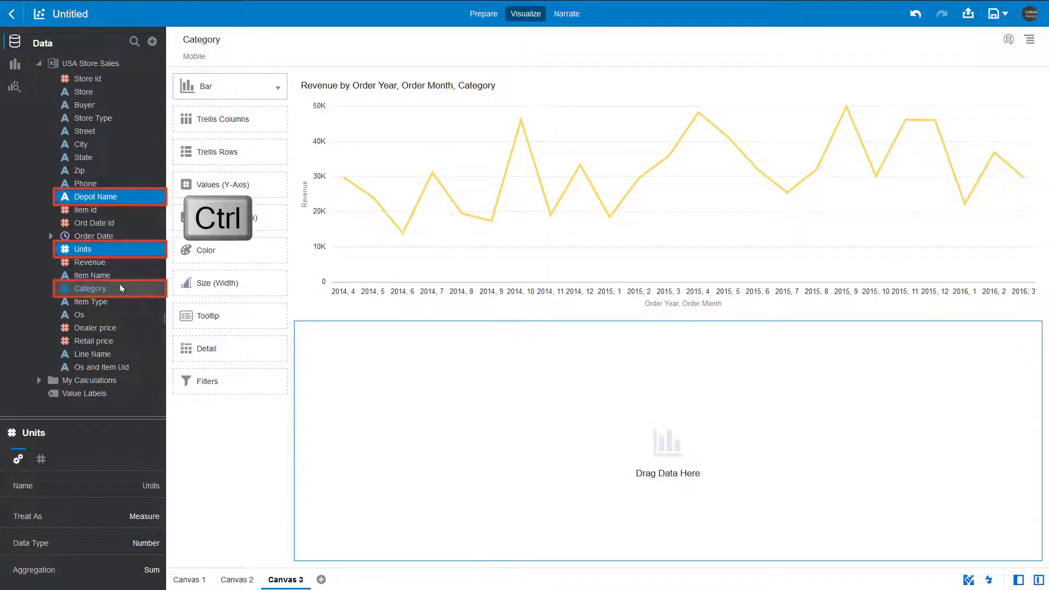
drag(87, 288, 458, 445)
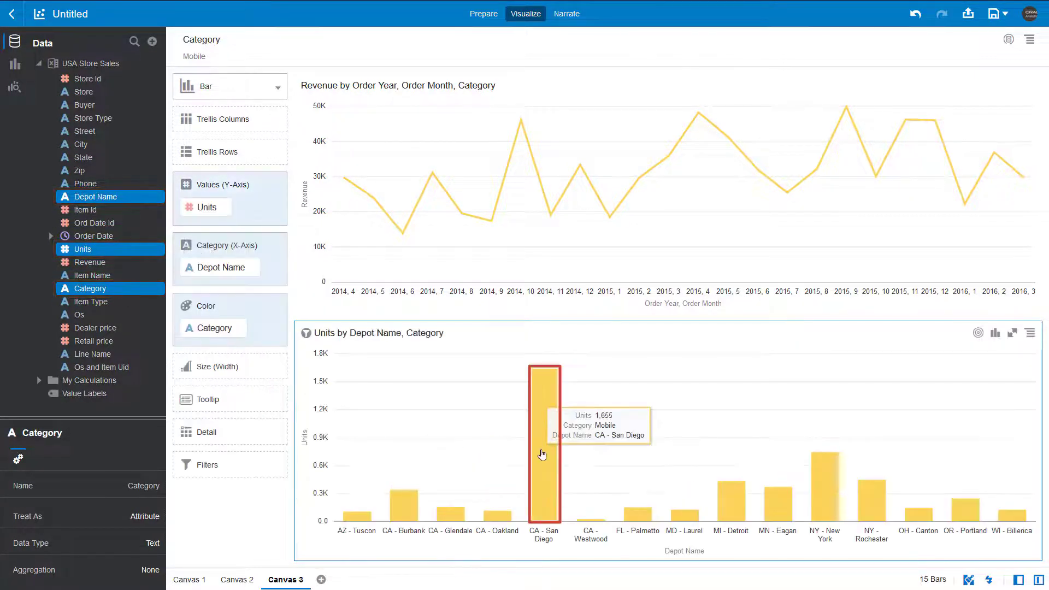
Sort the bar chart's Depot Name and Category by Units from low to high.
right_click(542, 454)
mouse_move(628, 440)
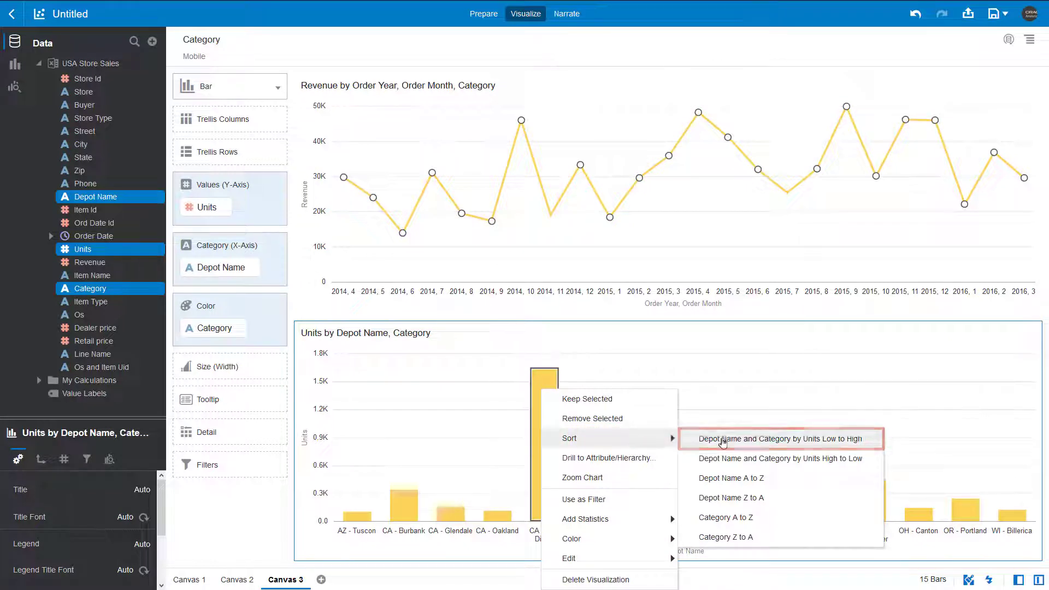
click(721, 440)
Keep only the twelve lowest-unit depots, CA - Westwood through MI - Detroit, and color the bar chart by Item Type instead of Category.
drag(336, 463, 874, 513)
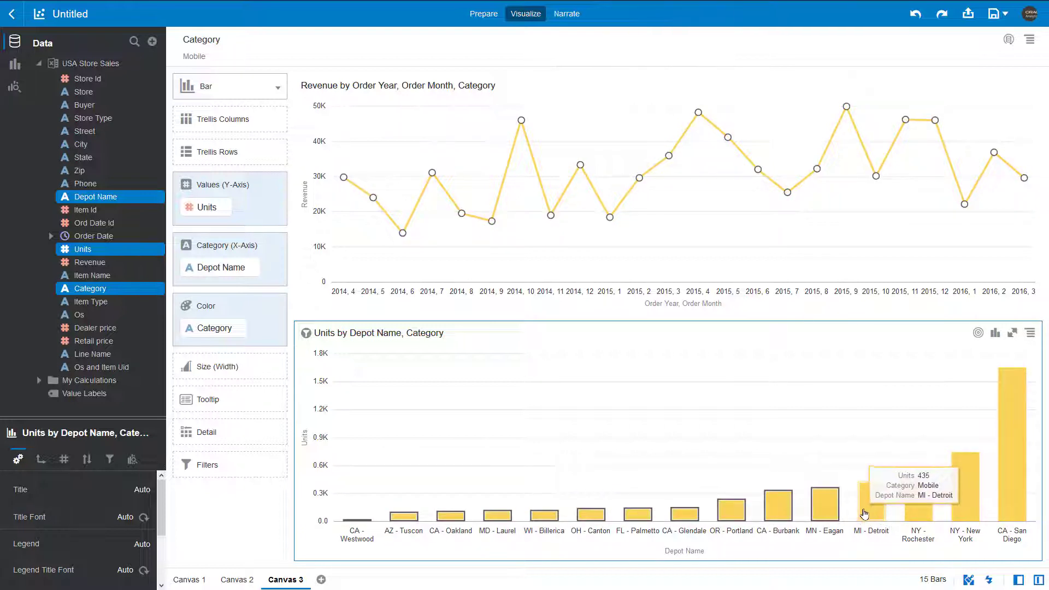
right_click(864, 514)
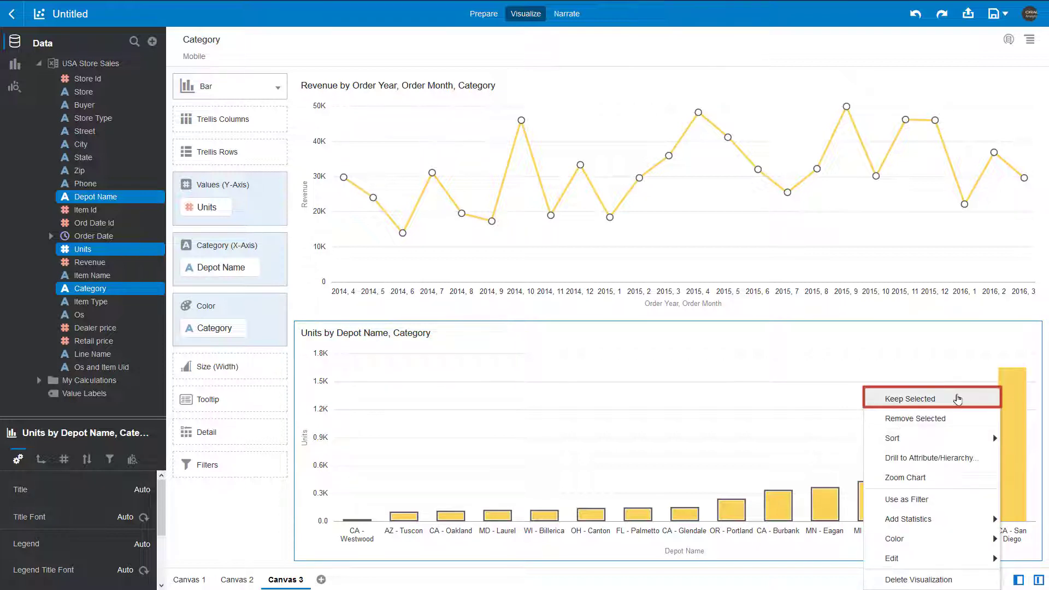
click(957, 400)
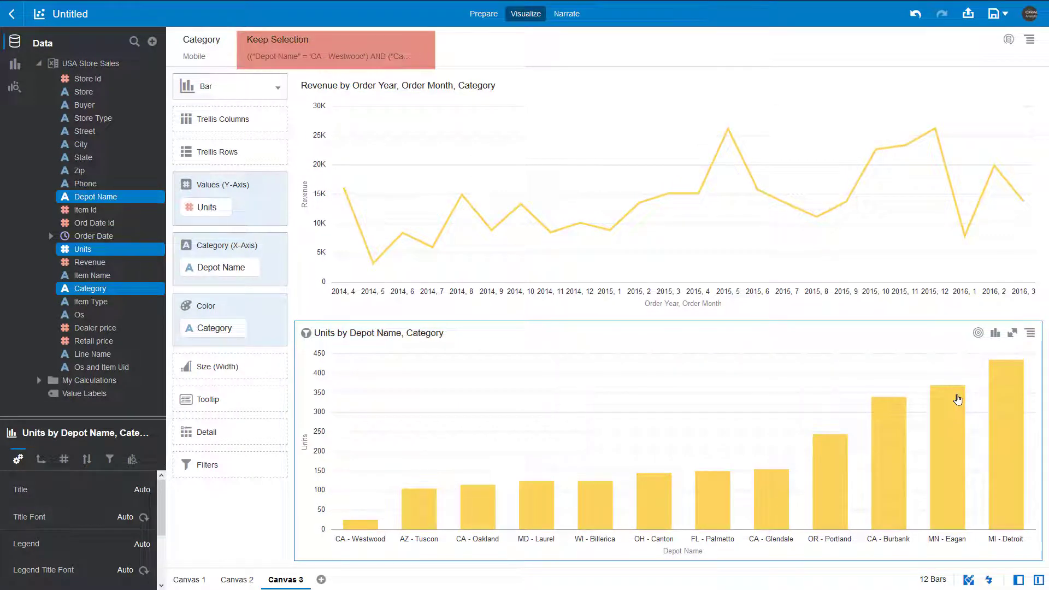
click(123, 301)
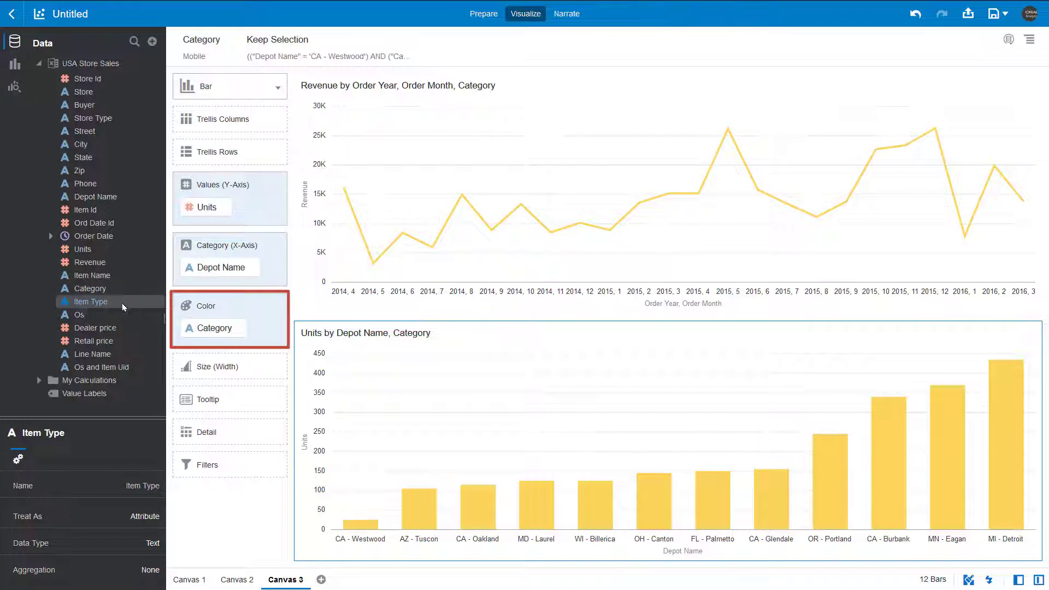
drag(122, 302, 197, 327)
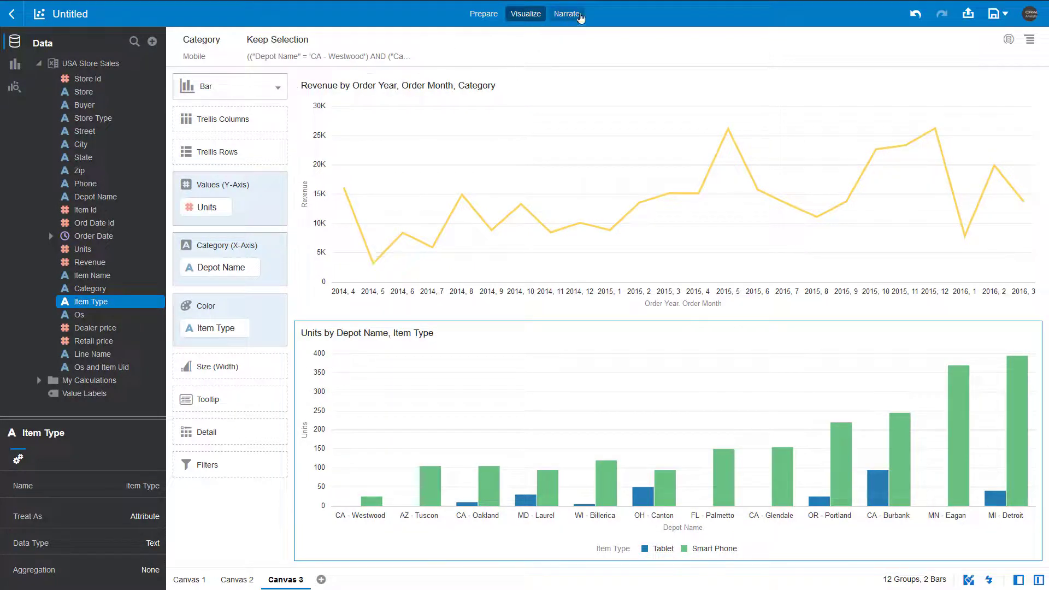
Return to the narrative, add Canvas 3 as the third story page and enable its page description.
click(579, 16)
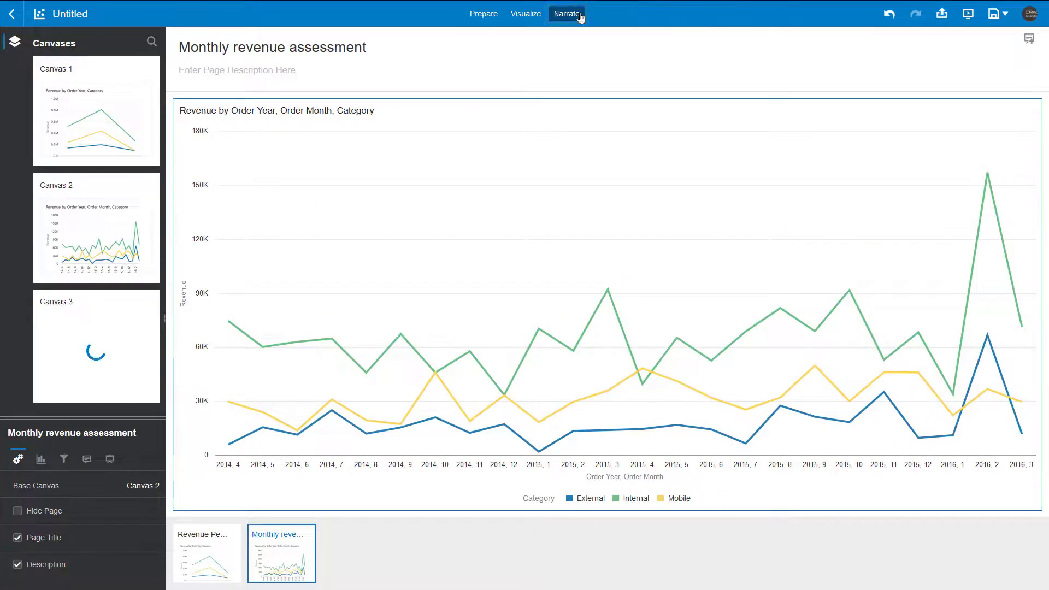
double_click(136, 328)
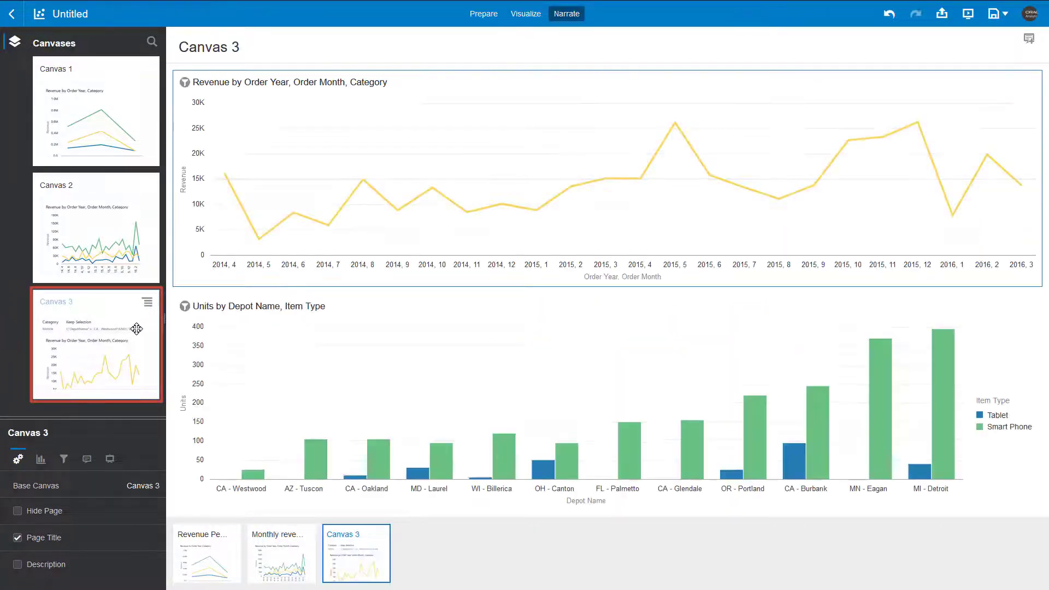
click(18, 566)
Title the Canvas 3 story page "Low revenue for mobile" and describe it as "Flat revenue sales for mobile devices".
click(172, 49)
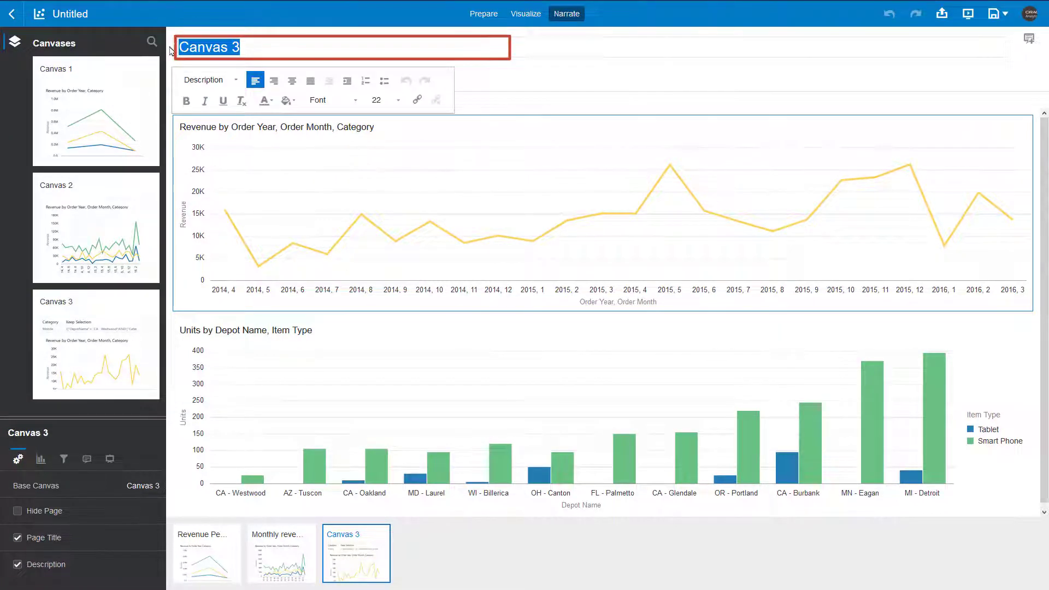
text(Low revenue for mobile)
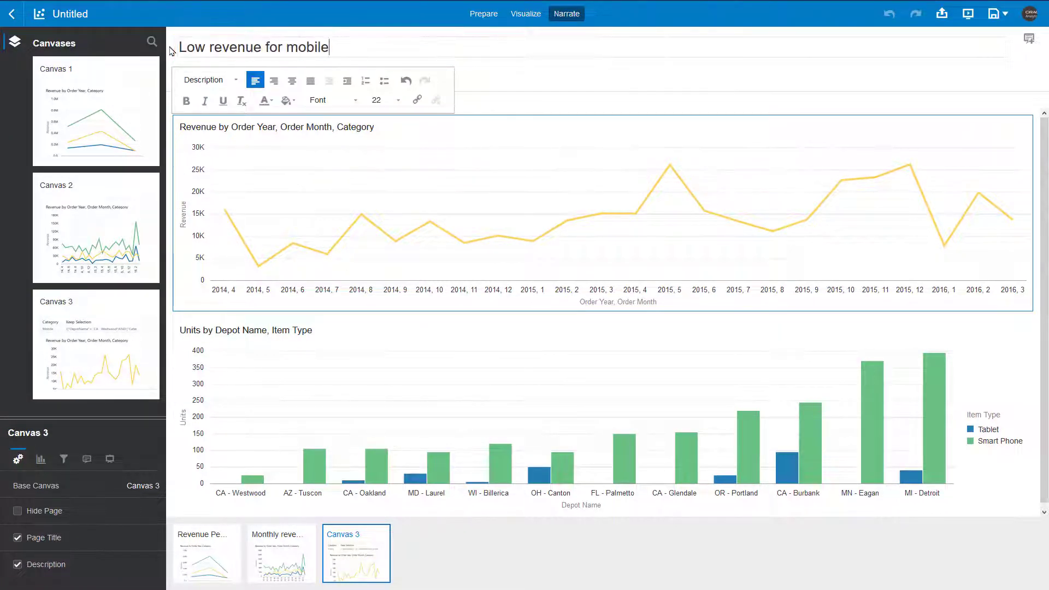
key(Return)
click(198, 72)
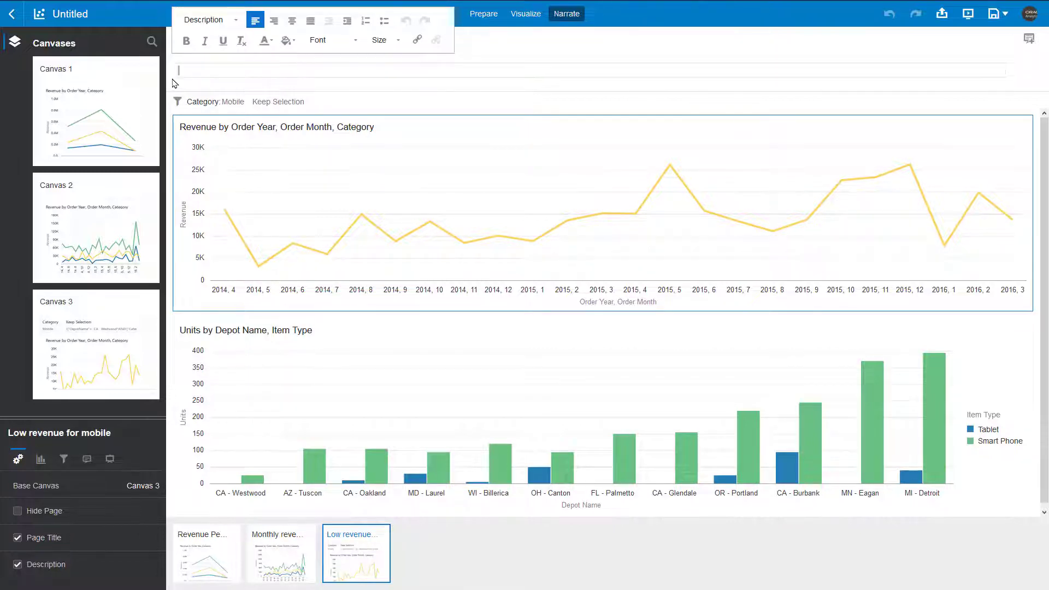
text(Flat revenue sales for mobile devices)
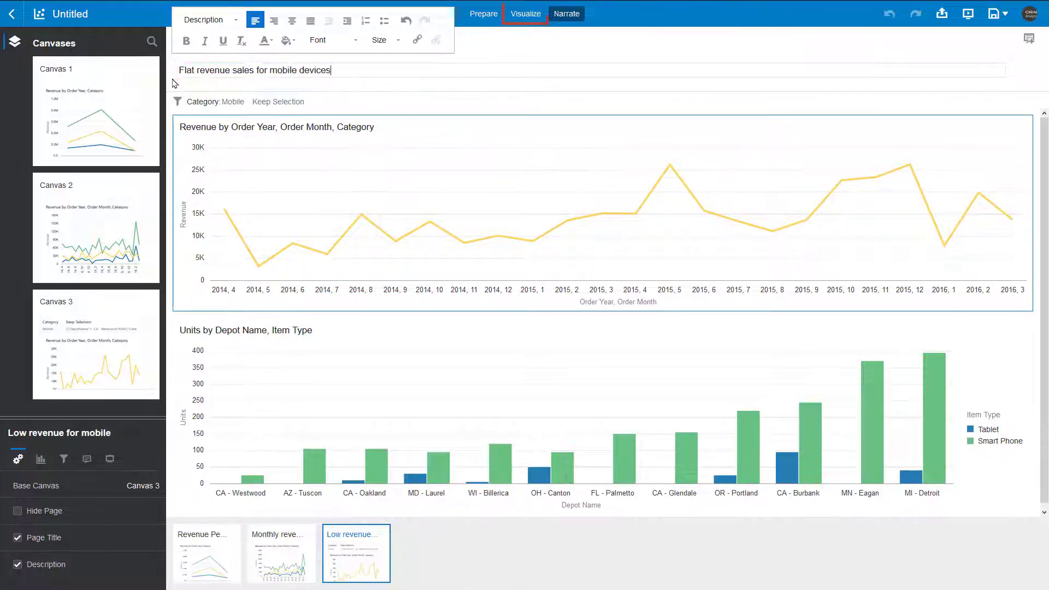
Return to the visualization view, duplicate Canvas 3 and rename the copy as Canvas 4.
click(532, 15)
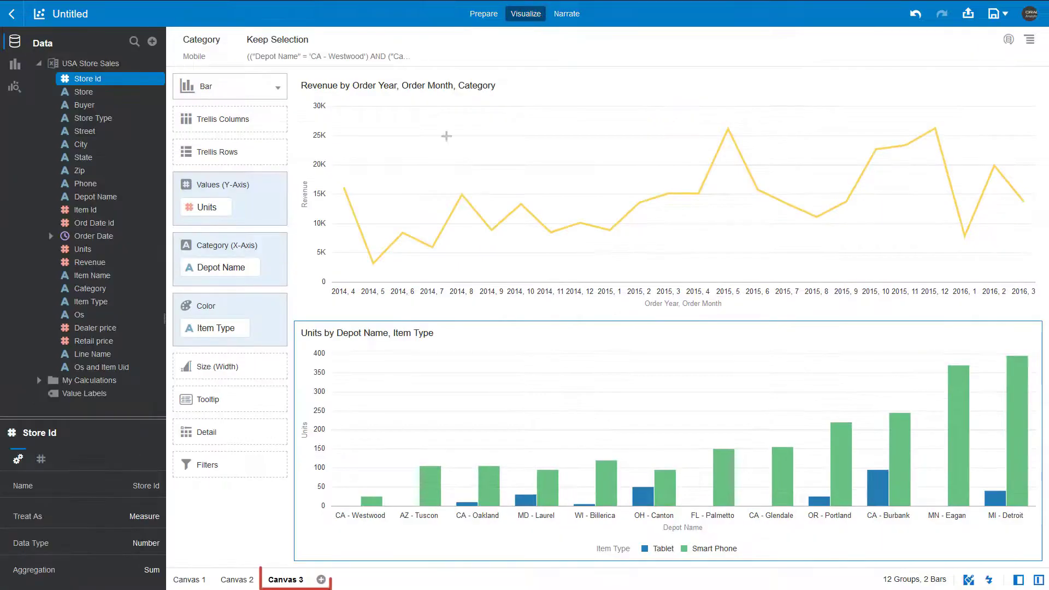
click(303, 581)
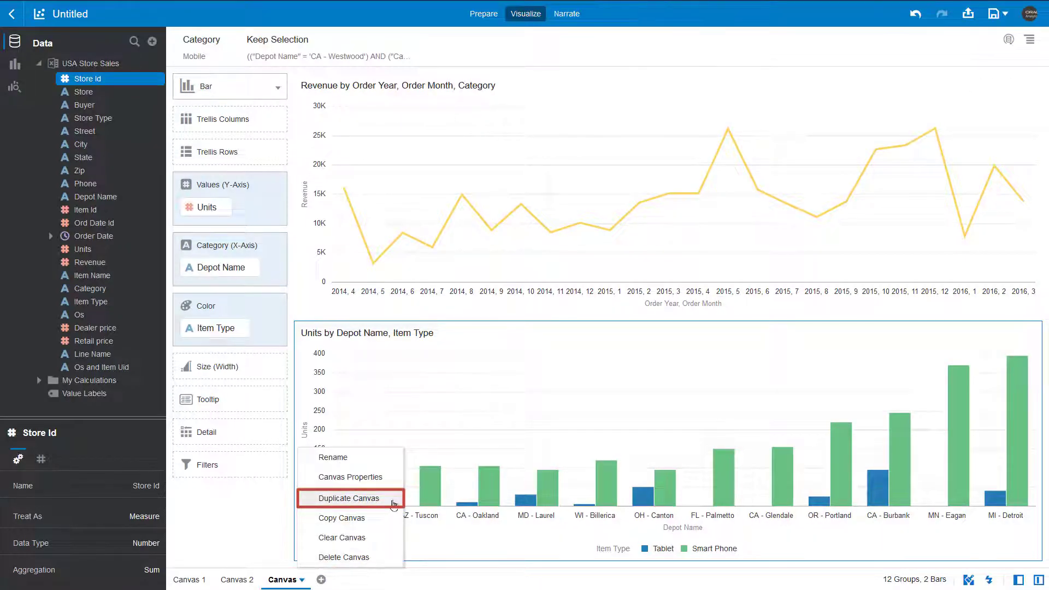
click(393, 501)
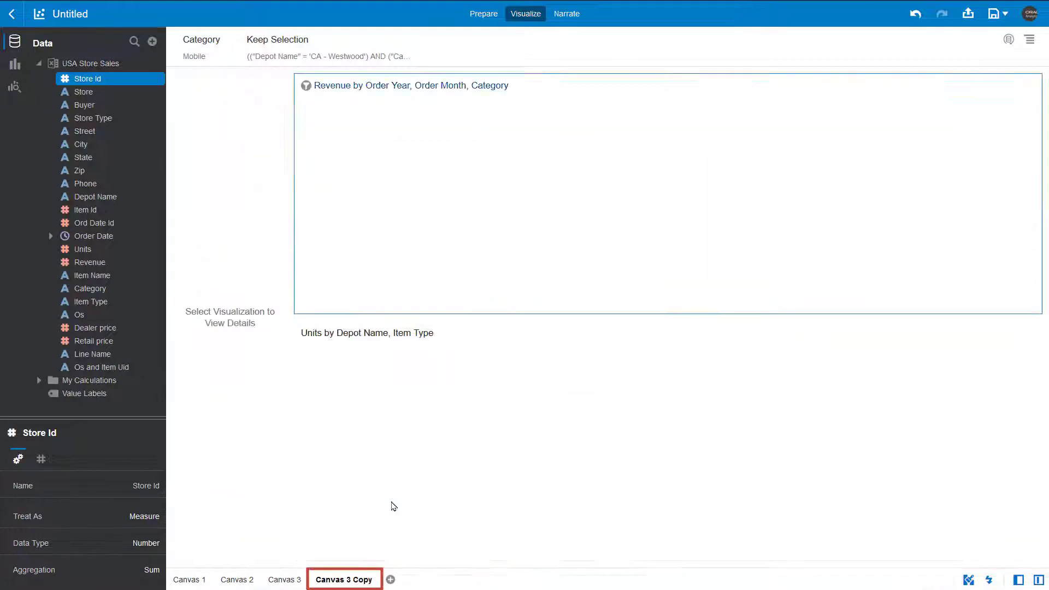
click(374, 580)
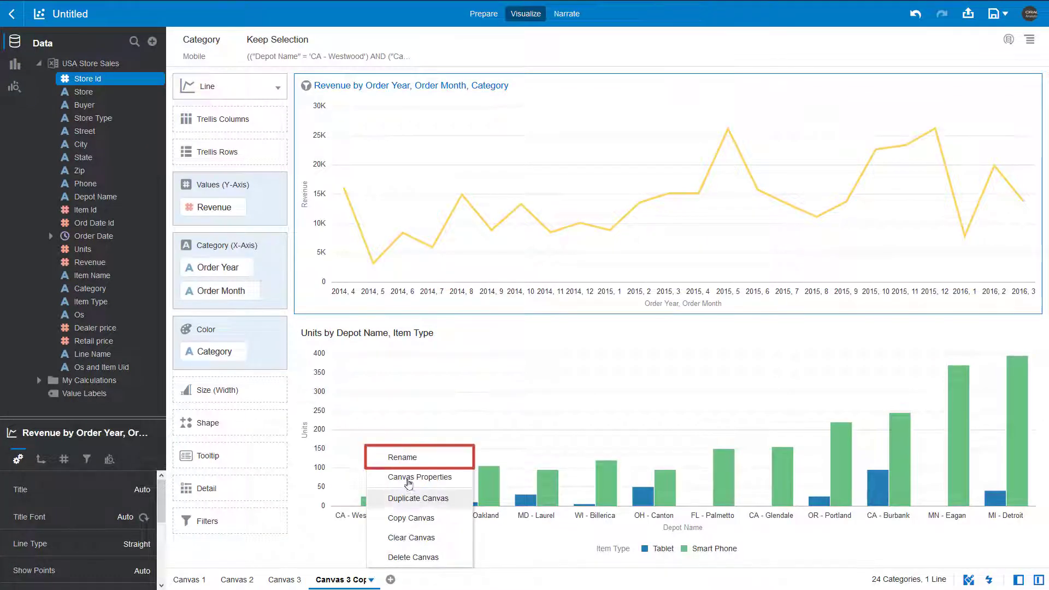
click(425, 464)
click(389, 579)
key(BackSpace)
key(BackSpace)
key(BackSpace)
key(BackSpace)
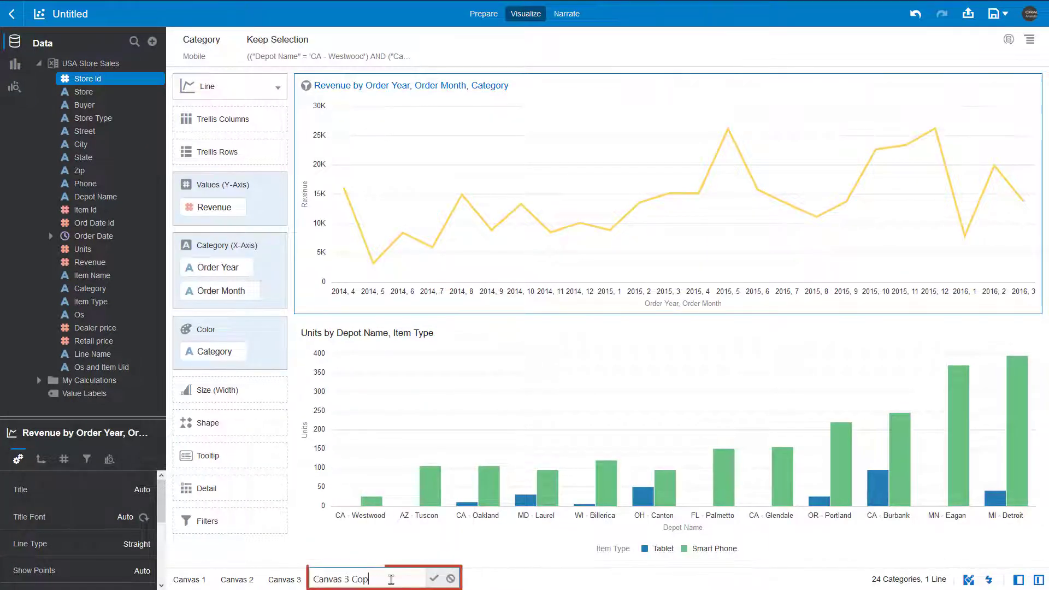
text(4)
key(Return)
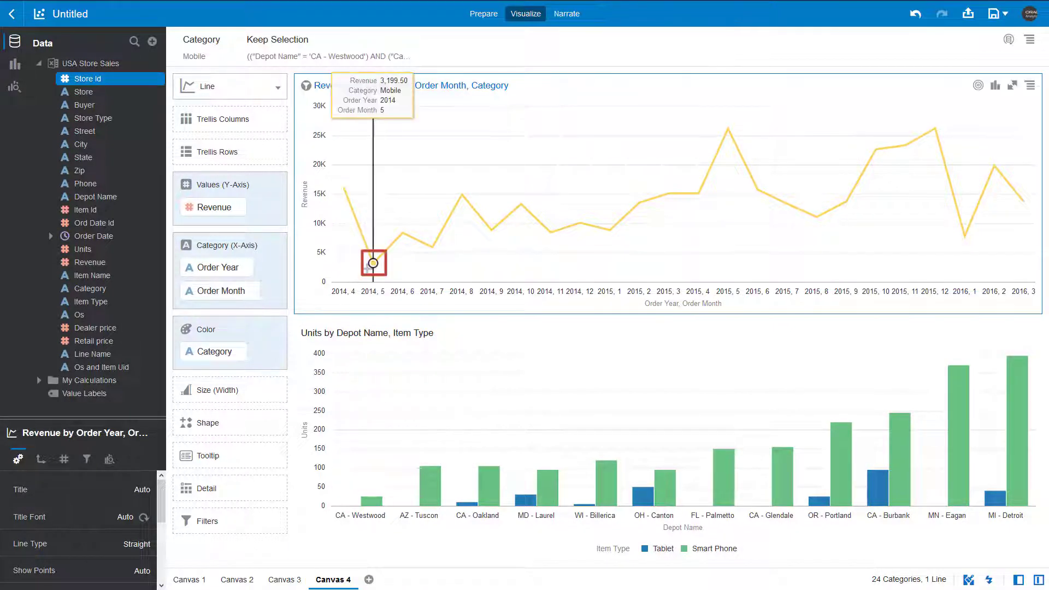
Drill the May 2014 point of Canvas 4's revenue line chart to the Store Type data element.
right_click(373, 265)
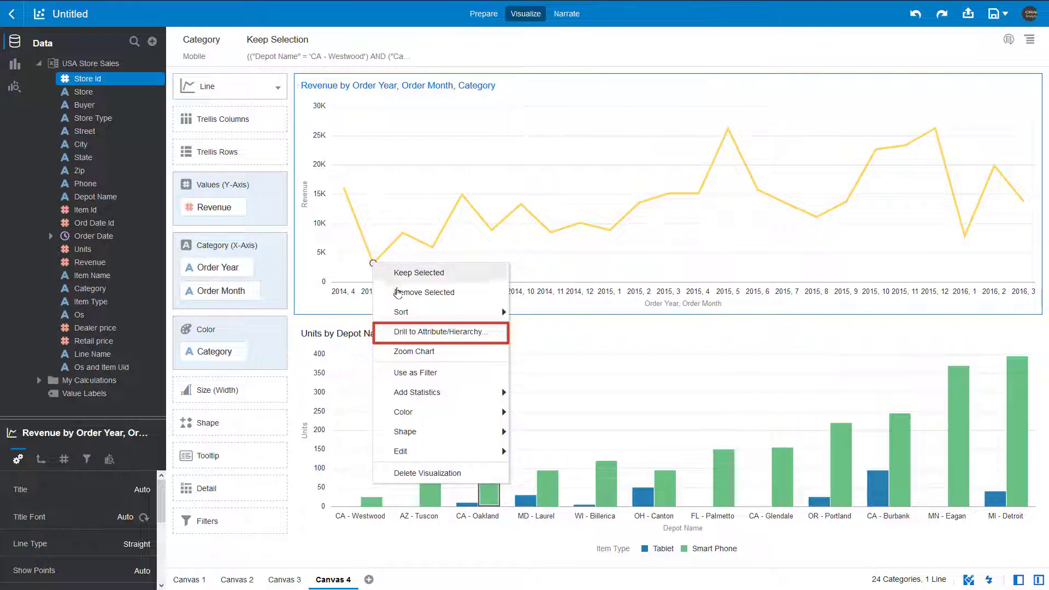
click(387, 333)
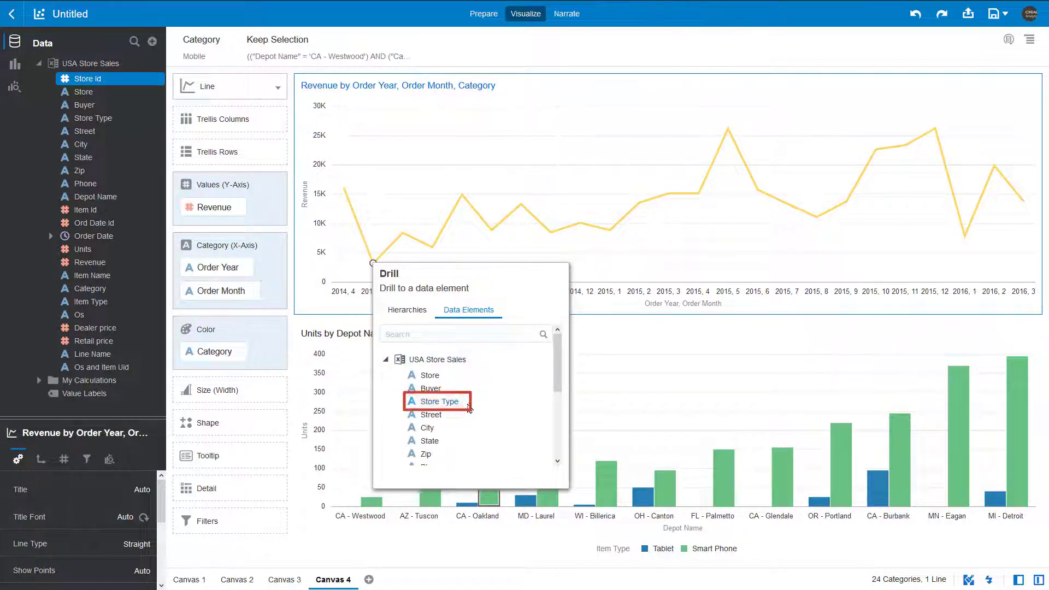
click(440, 402)
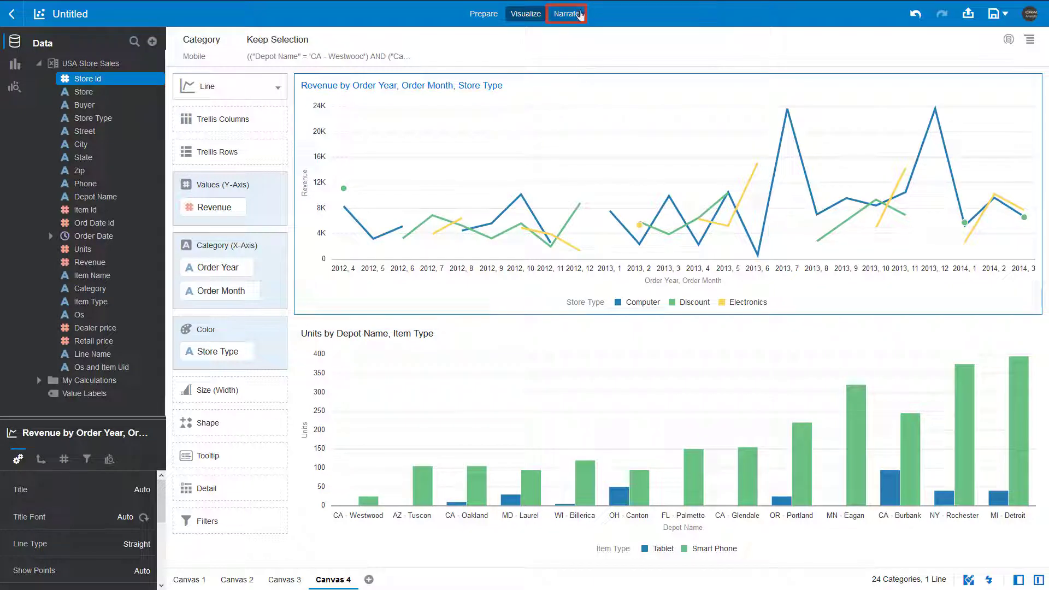
Return to the narrative, add Canvas 4 as the fourth story page and enable its page description.
click(583, 14)
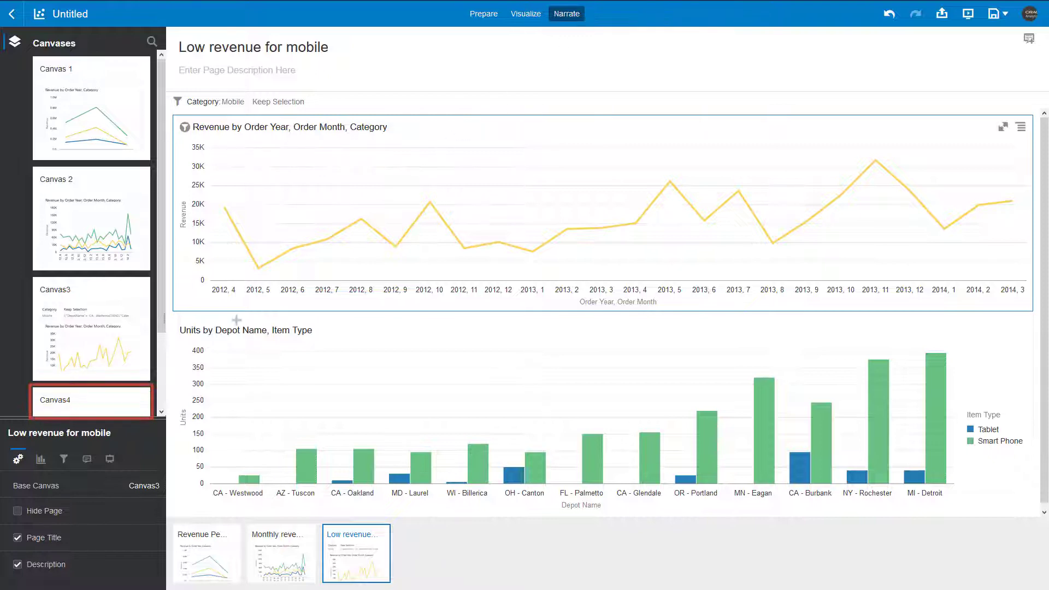
double_click(120, 404)
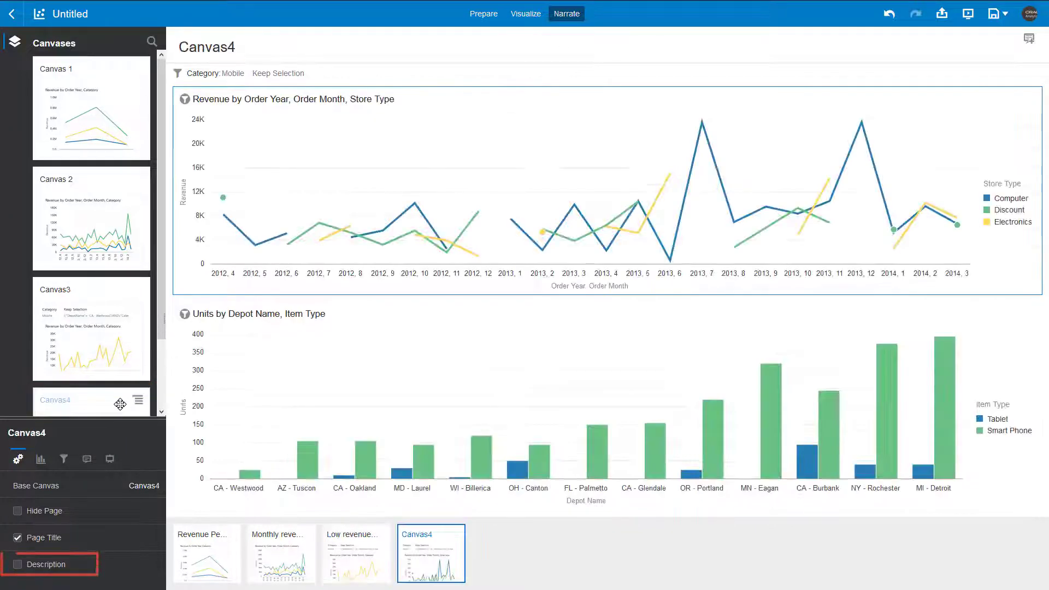
click(17, 565)
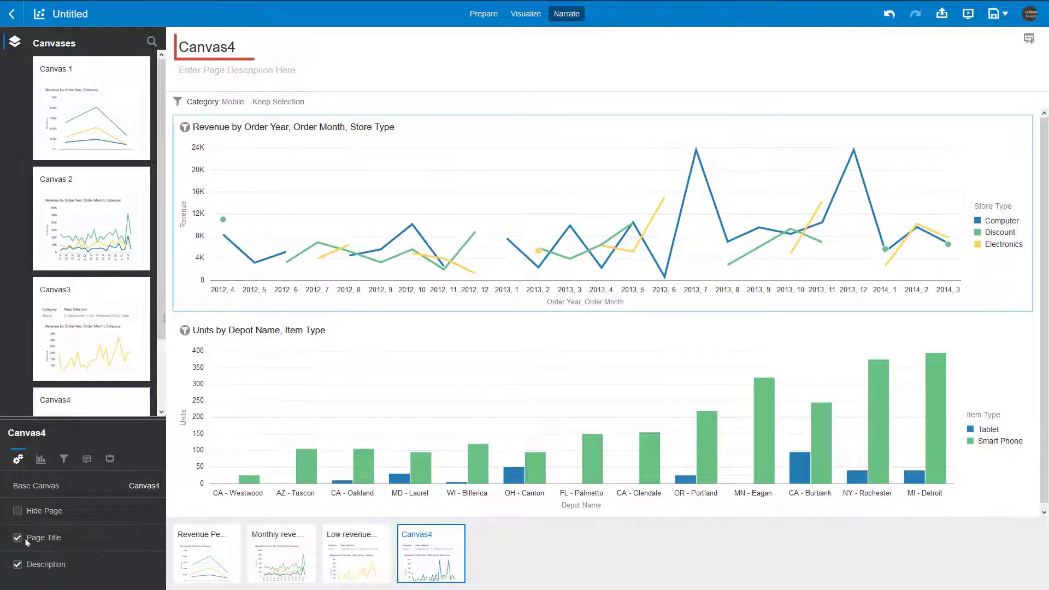
Title the Canvas 4 story page "Store type drill" and describe it as "Revenue only growing for Computer Store types".
drag(243, 47, 178, 51)
text(Store type drill)
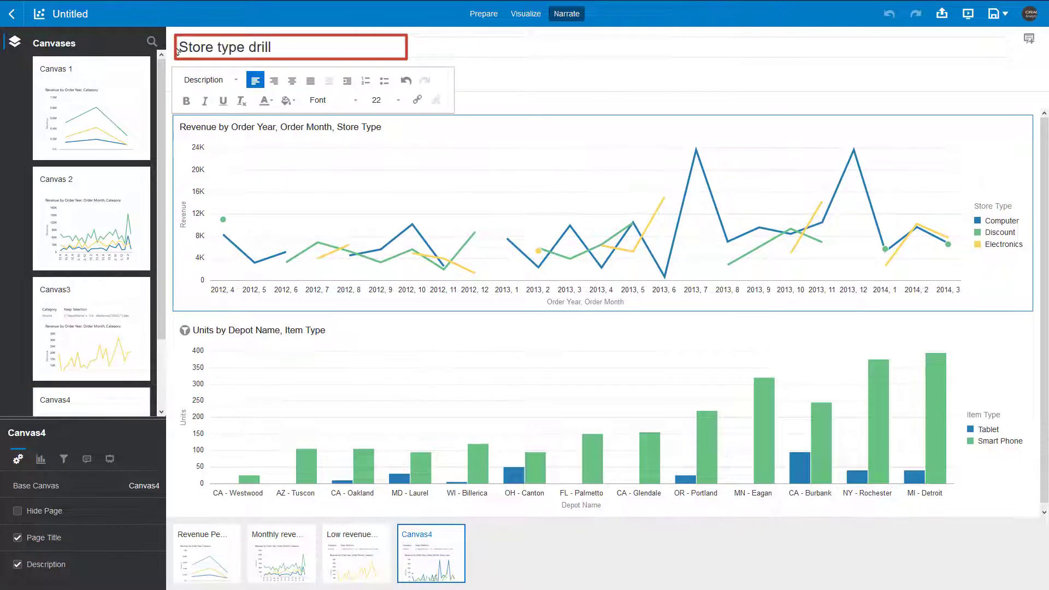
key(Tab)
text(reve)
key(BackSpace)
key(BackSpace)
key(BackSpace)
key(BackSpace)
text(Revenue)
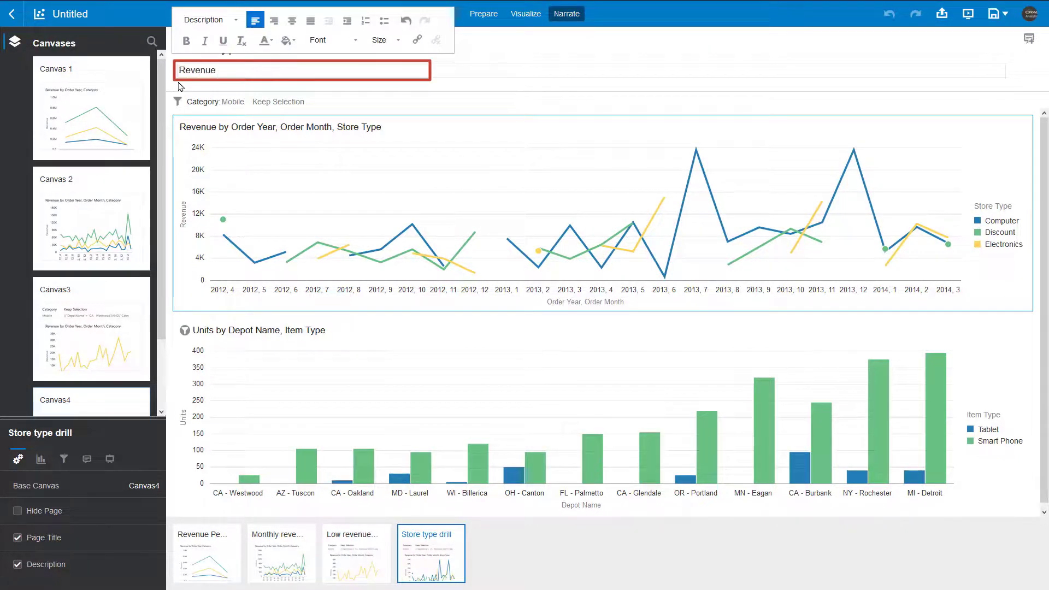
text( only growing for Computer Store types)
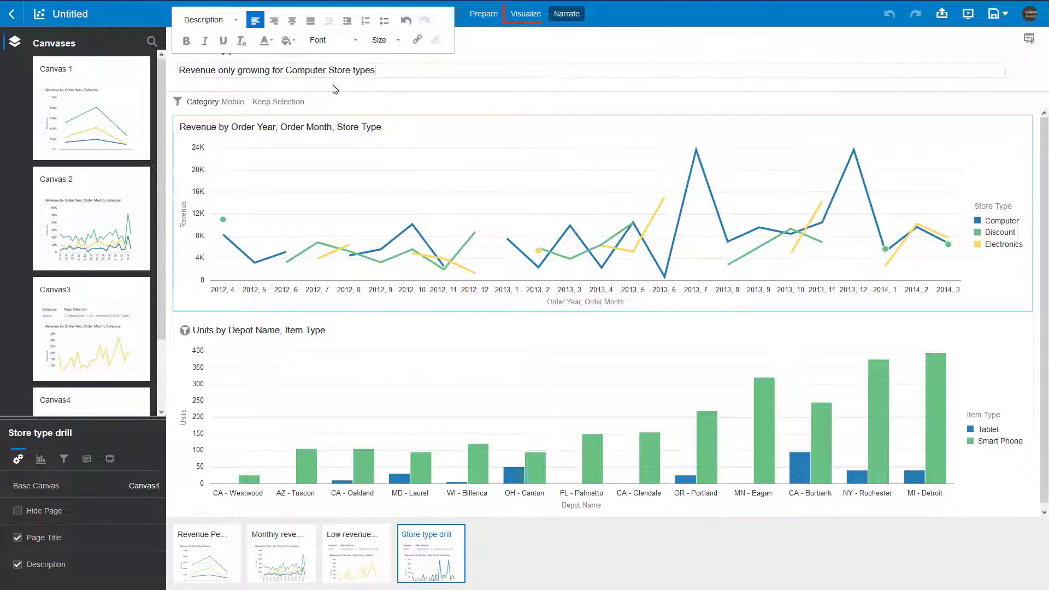
Return to the visualization view and save the project in My Folders as "Revenue Downturn".
click(529, 18)
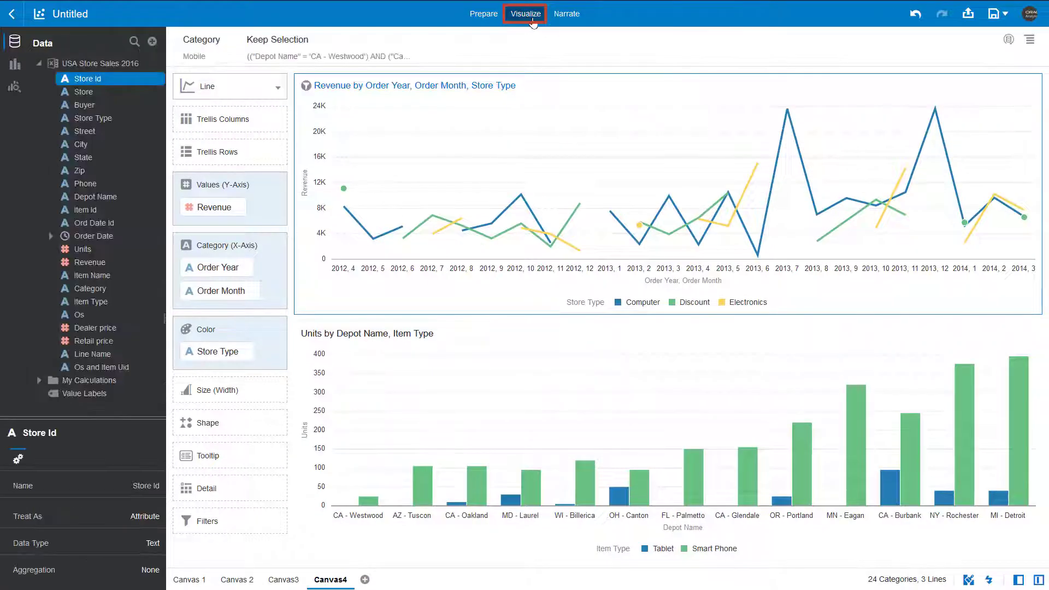
click(1003, 14)
click(993, 52)
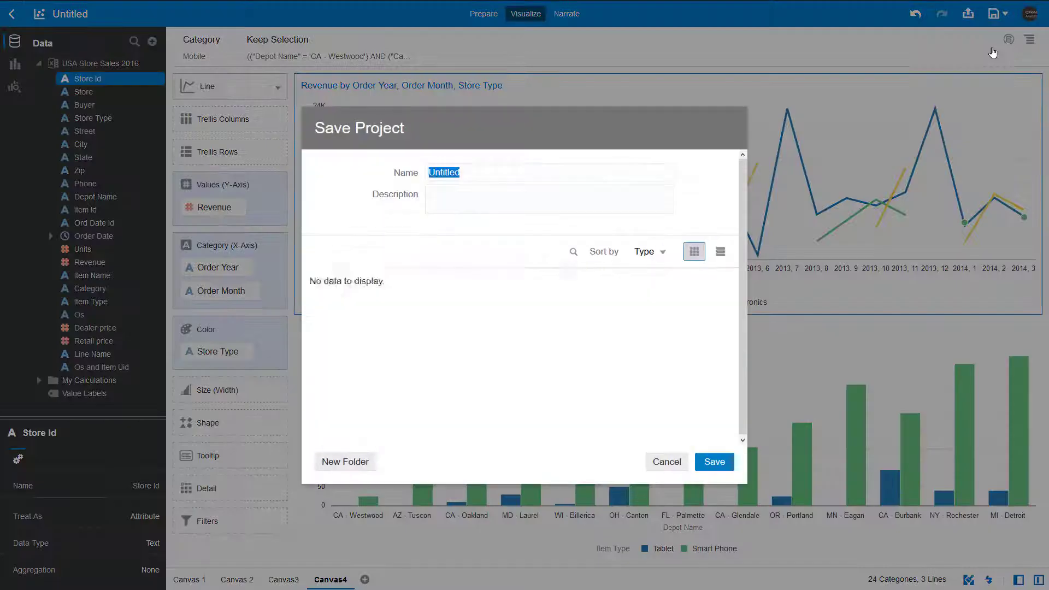
text(Revenue Downturn)
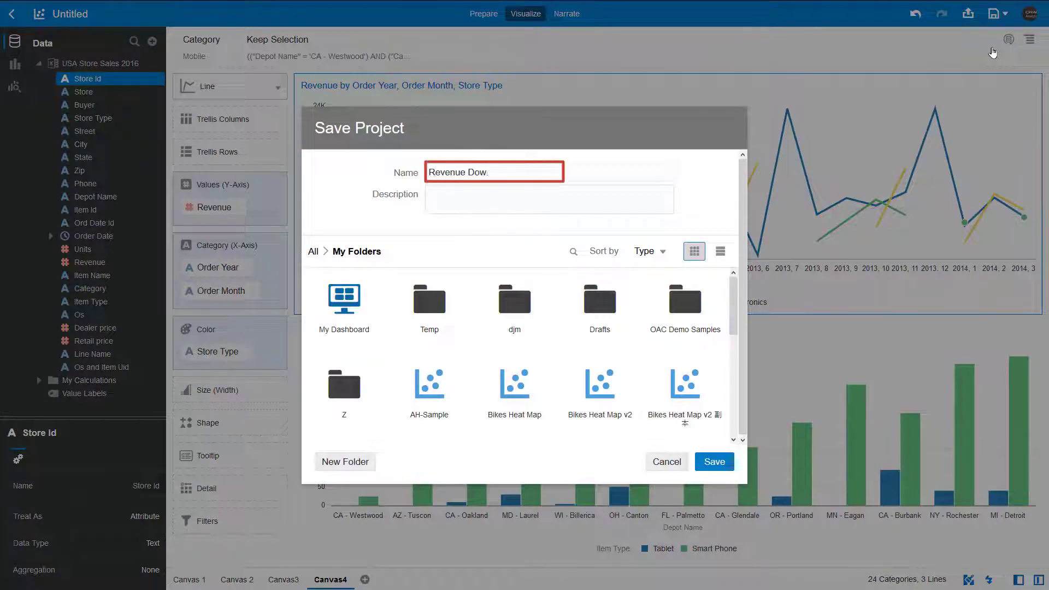
click(729, 463)
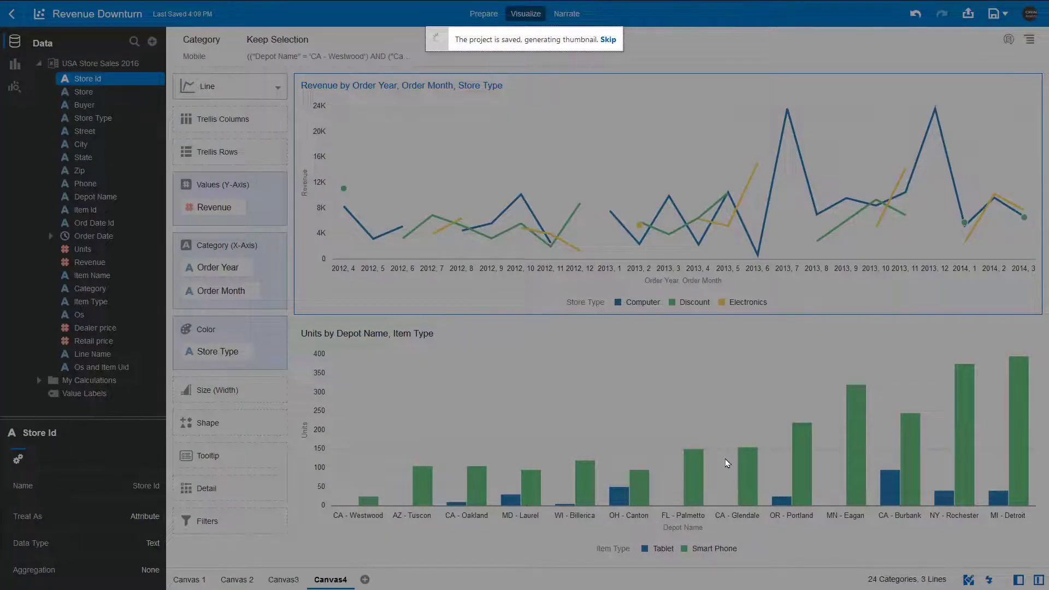
Present the narrative full screen and go through its story pages in order from the first to the fourth.
click(581, 20)
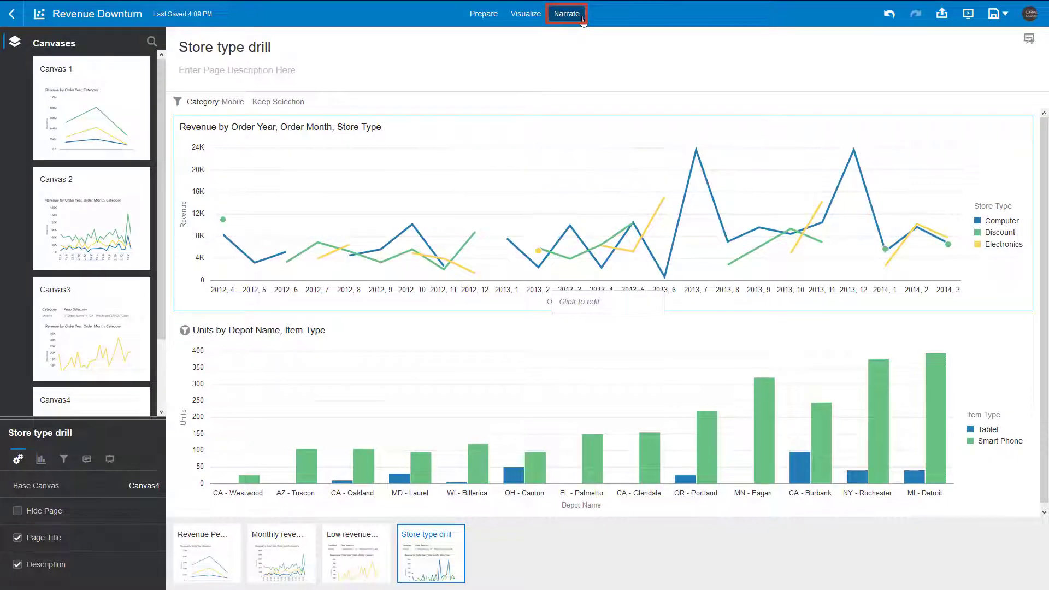
click(968, 14)
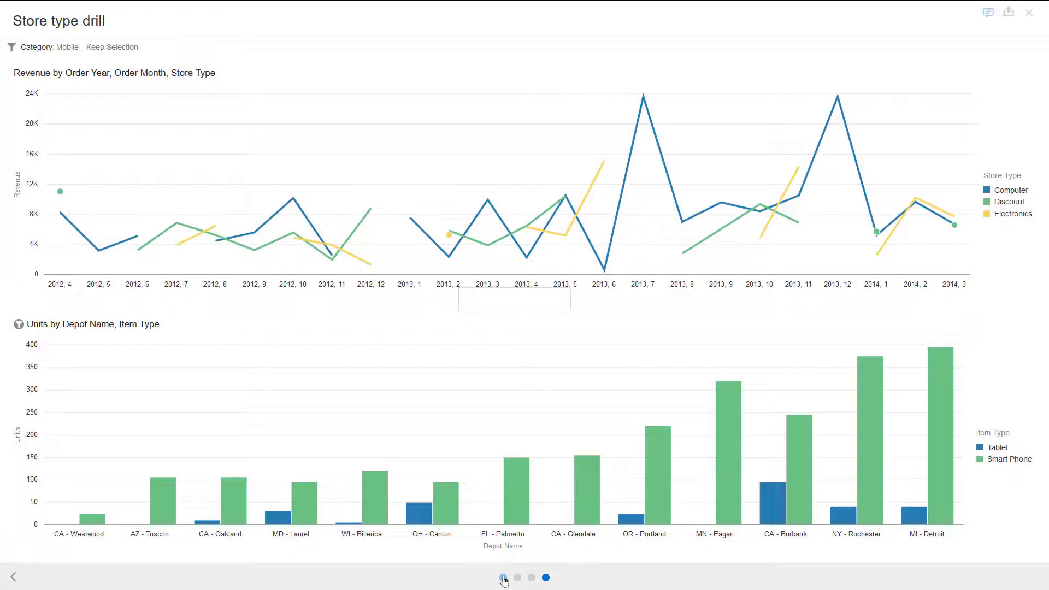
click(503, 578)
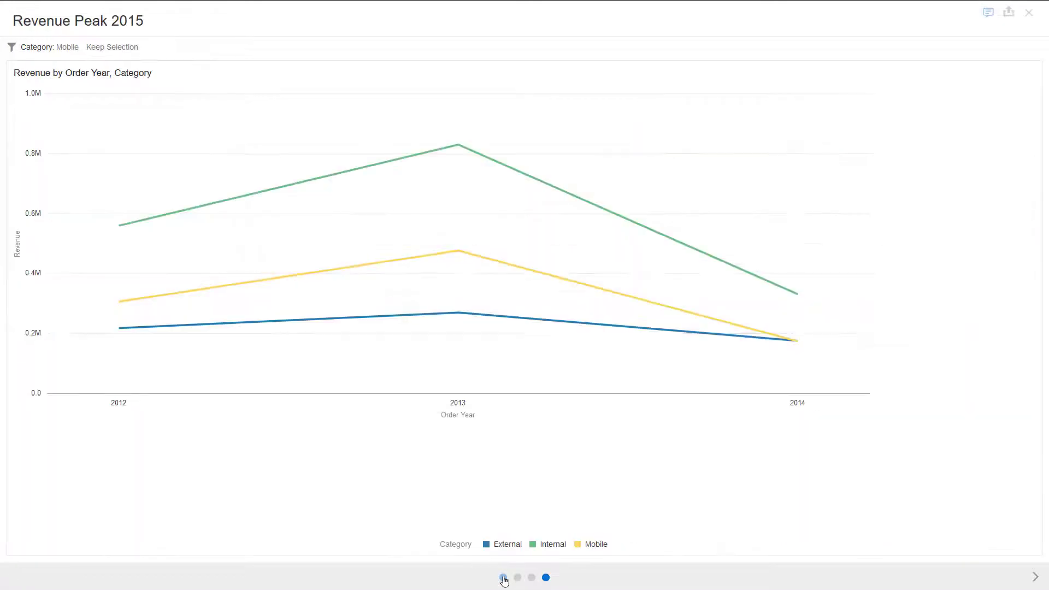
click(517, 578)
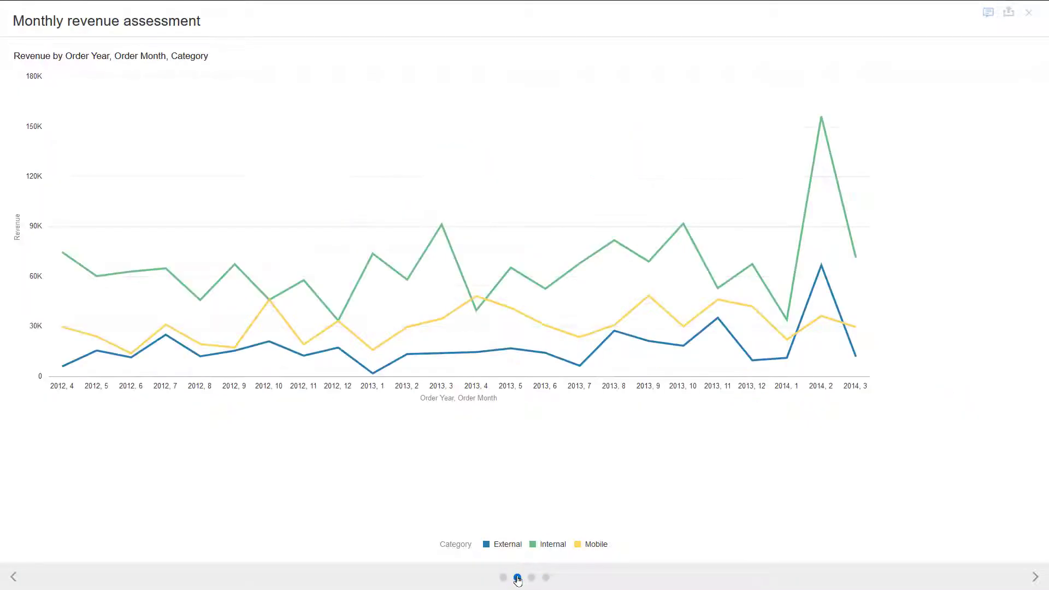
click(532, 578)
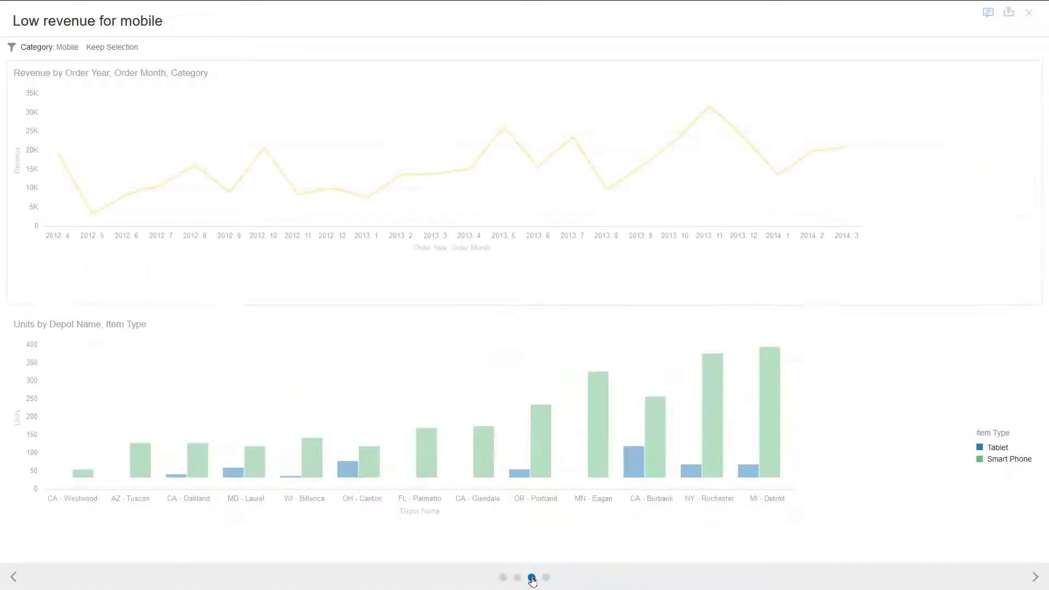
click(545, 578)
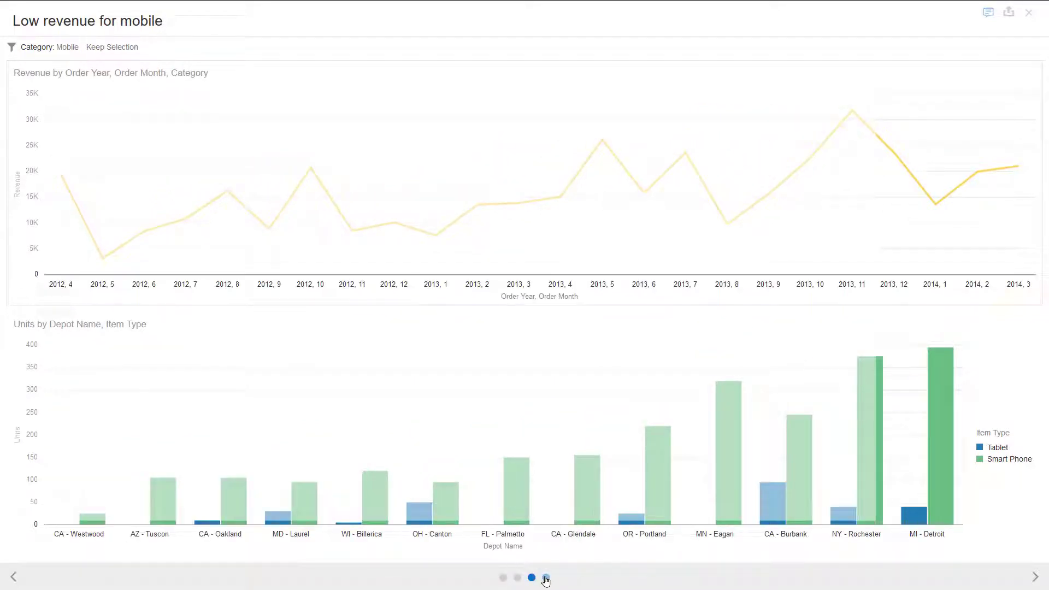